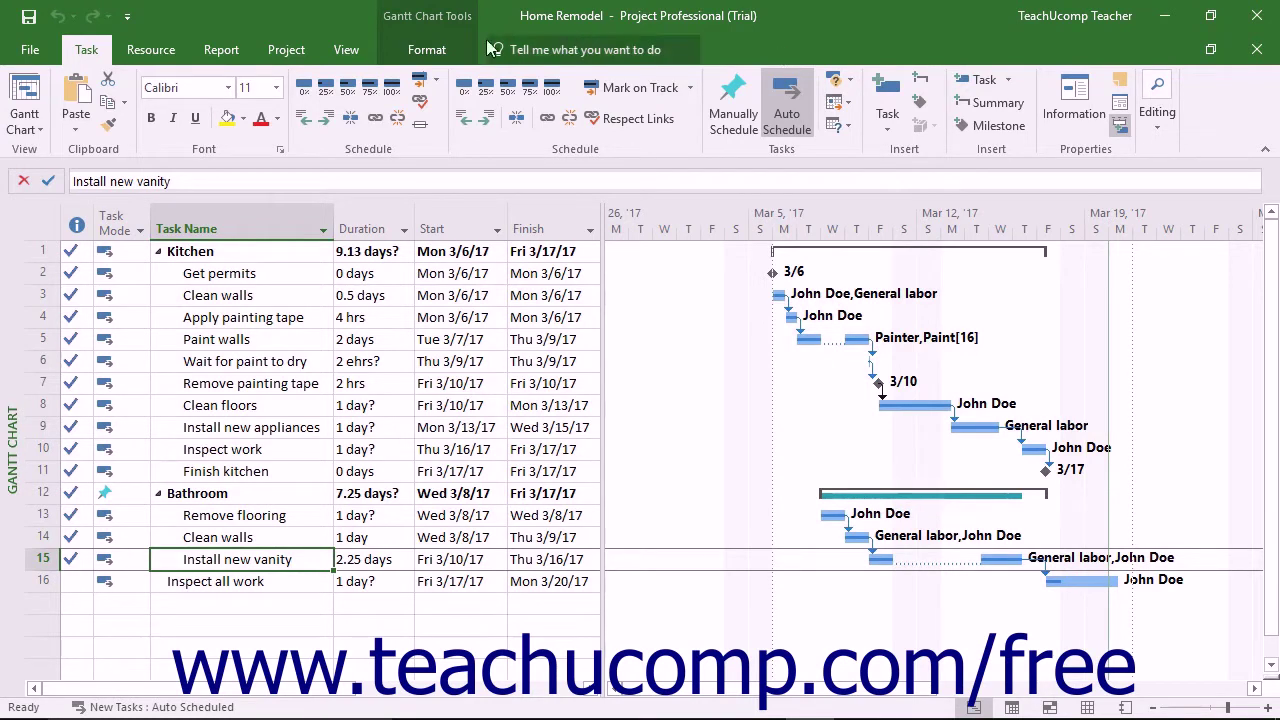
Switch to the Project ribbon, where the Home Remodel status date reads 3/17/17.
{"action": "left_click", "coordinate": [287, 50]}
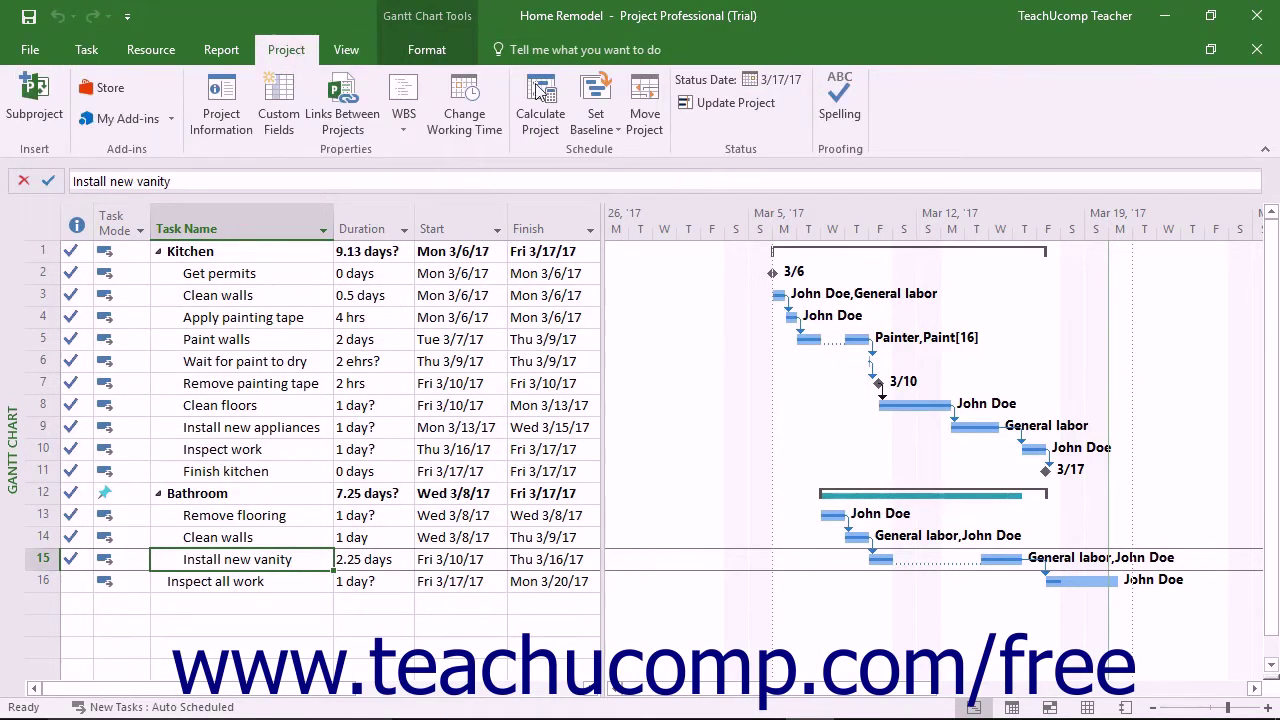
Pick 17 March 2017 in the Status Date calendar and confirm it.
{"action": "left_click", "coordinate": [749, 82]}
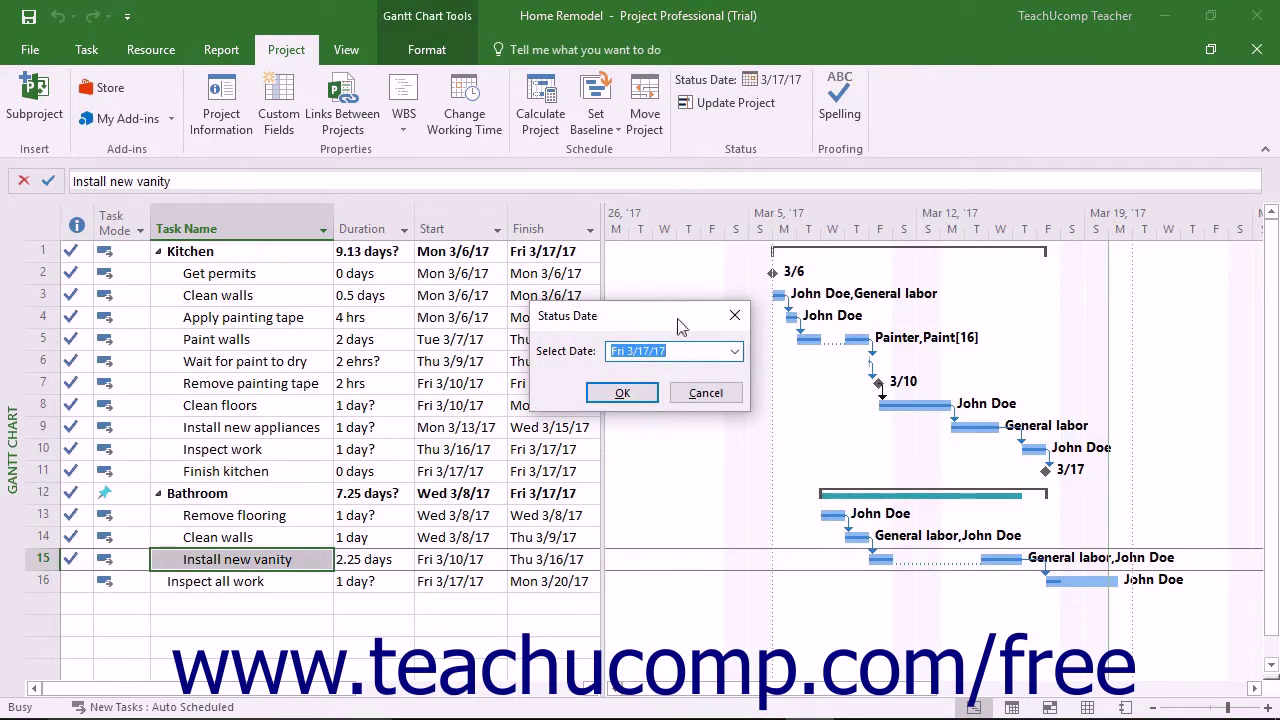
{"action": "left_click", "coordinate": [736, 355]}
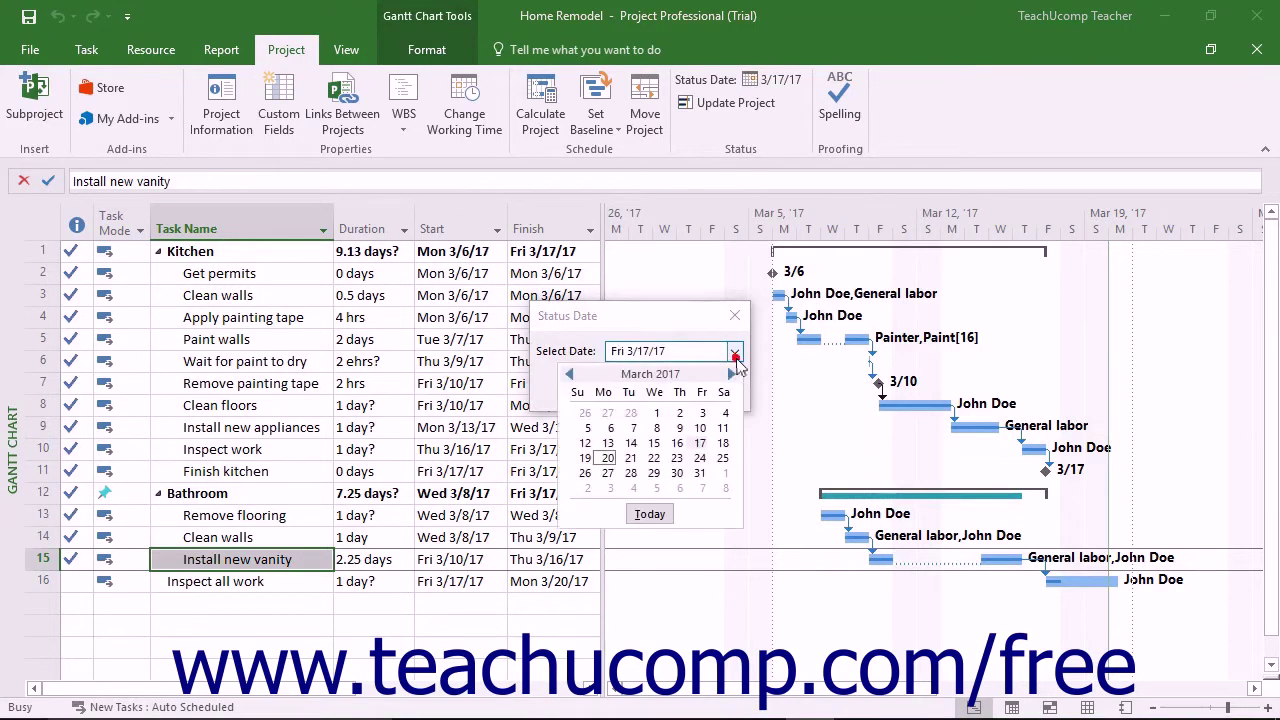
{"action": "left_click", "coordinate": [701, 447]}
{"action": "left_click", "coordinate": [645, 400]}
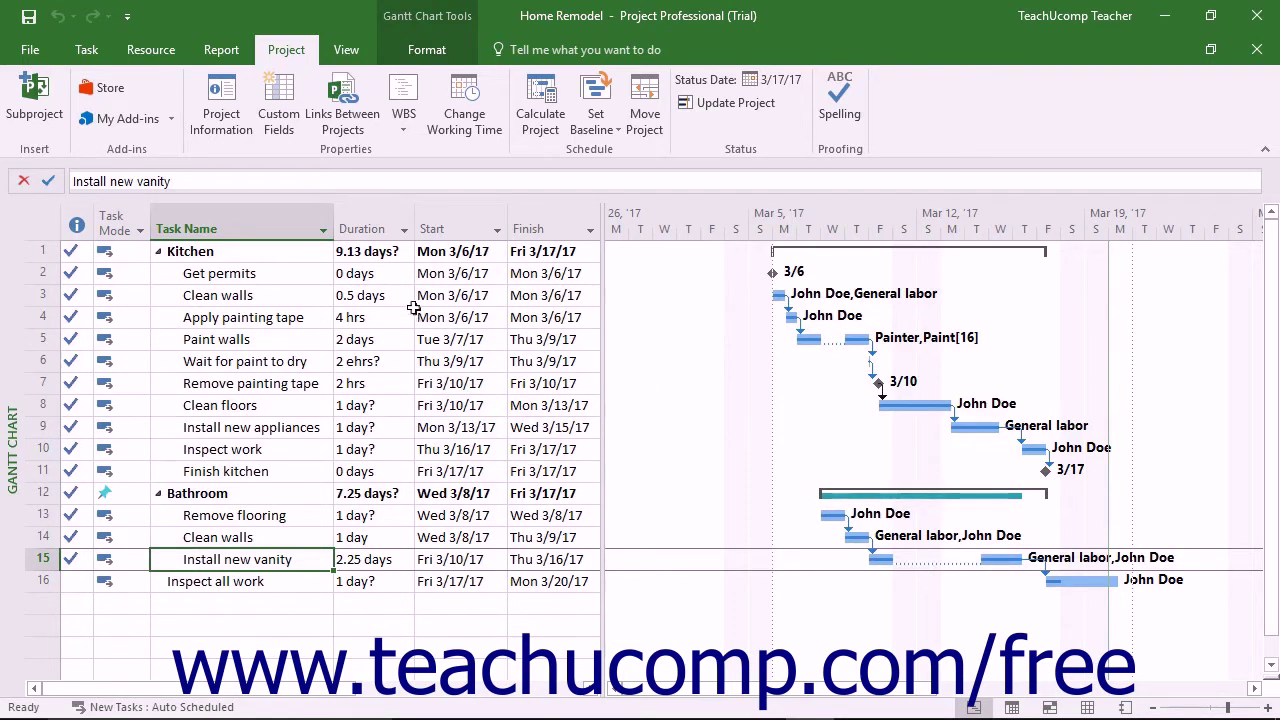
Apply the Earned Value Schedule Indicators table via More Tables and select its Planned Value column.
{"action": "left_click", "coordinate": [362, 46]}
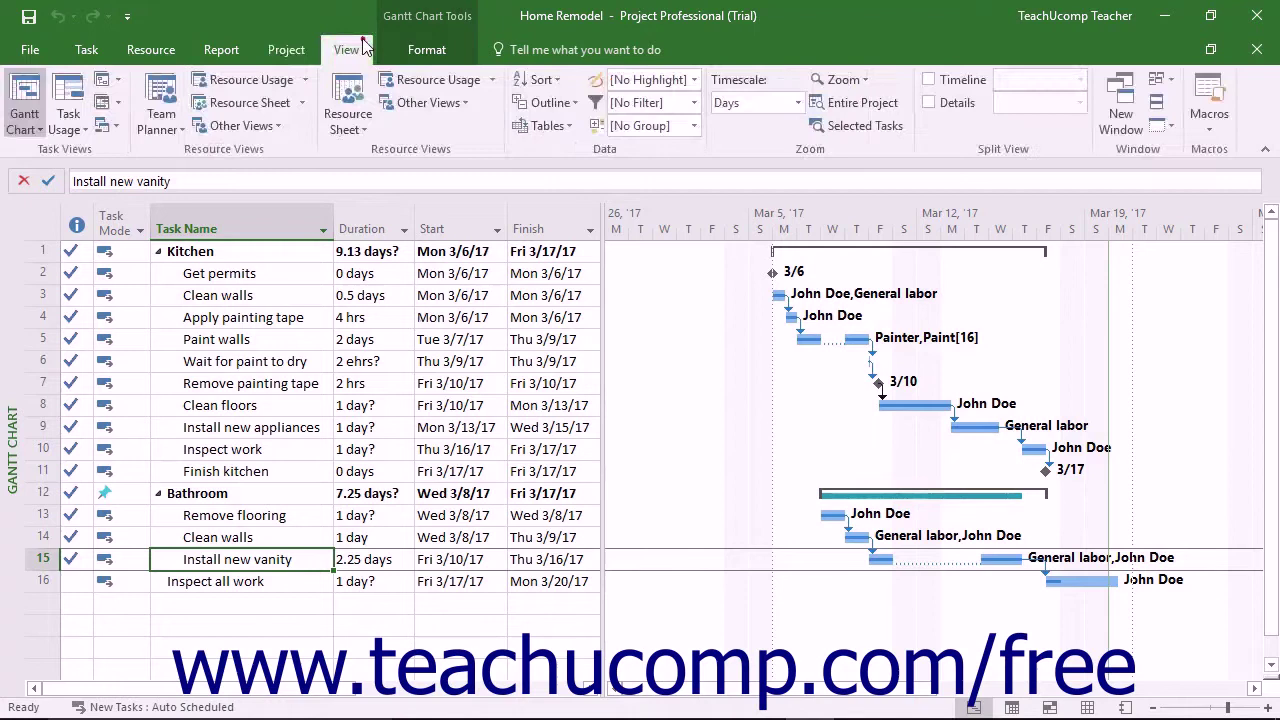
{"action": "left_click", "coordinate": [570, 126]}
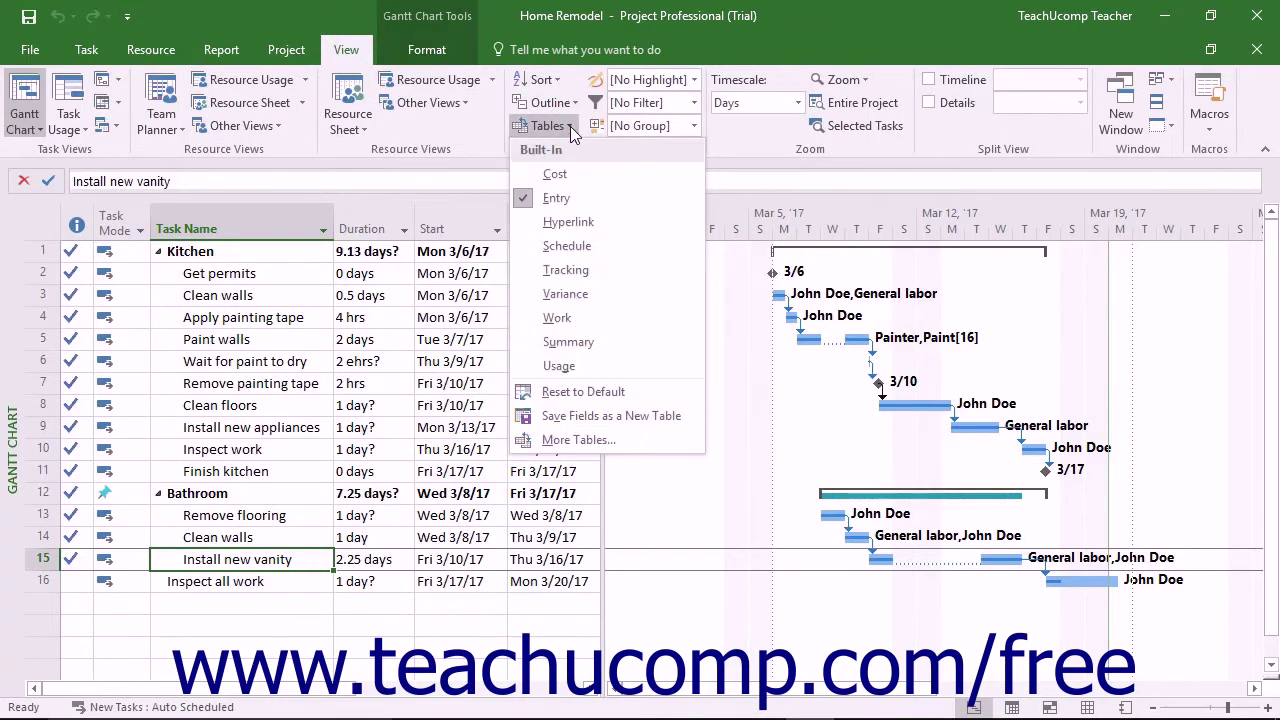
{"action": "left_click", "coordinate": [578, 441]}
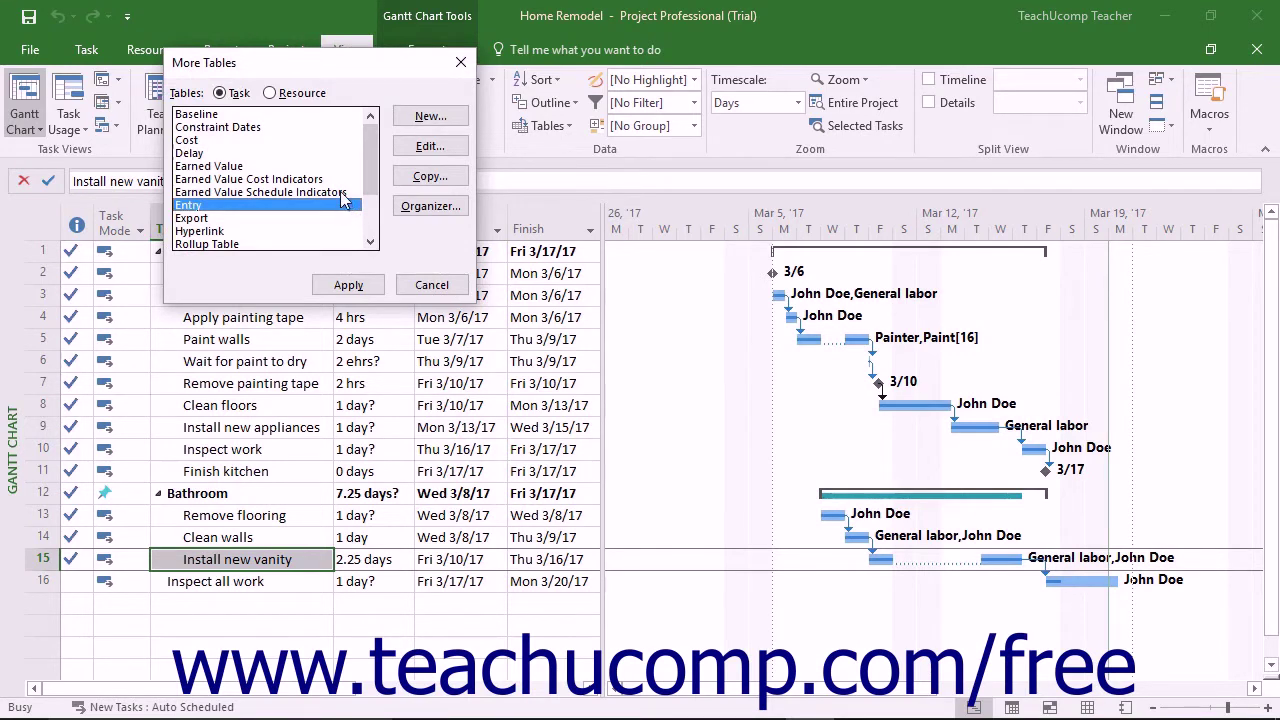
{"action": "left_click", "coordinate": [341, 193]}
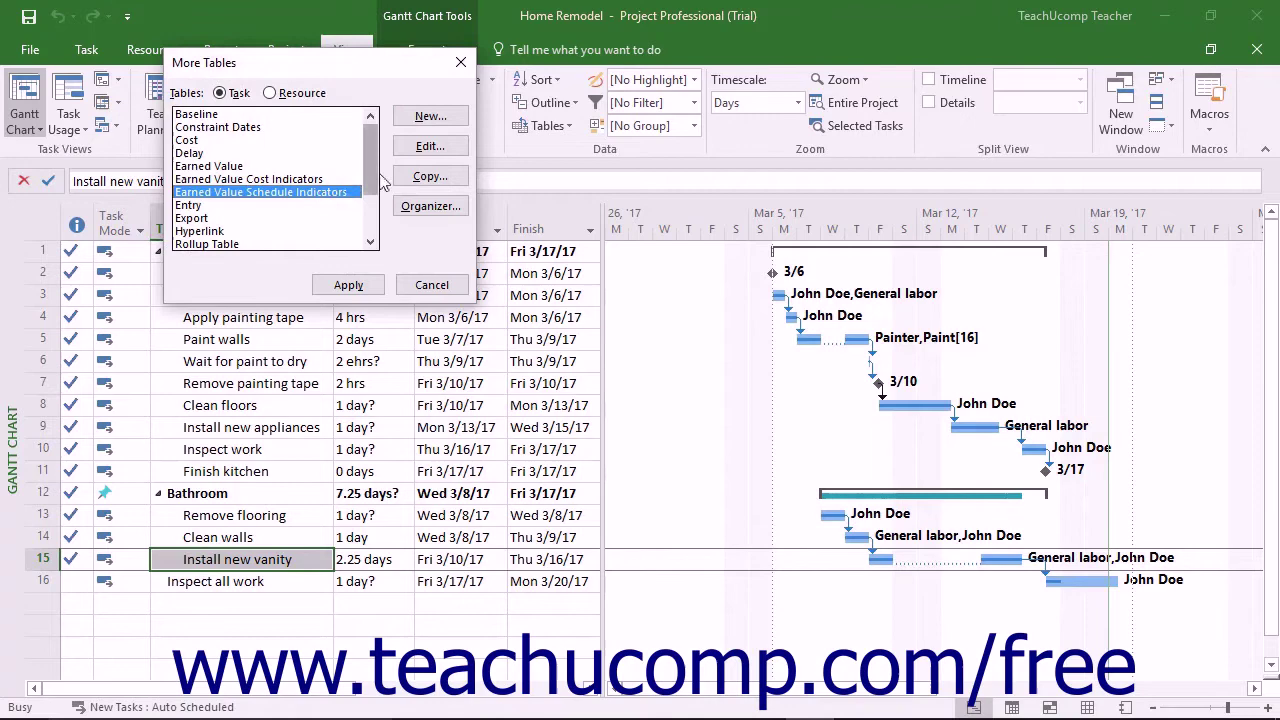
{"action": "left_click", "coordinate": [350, 285]}
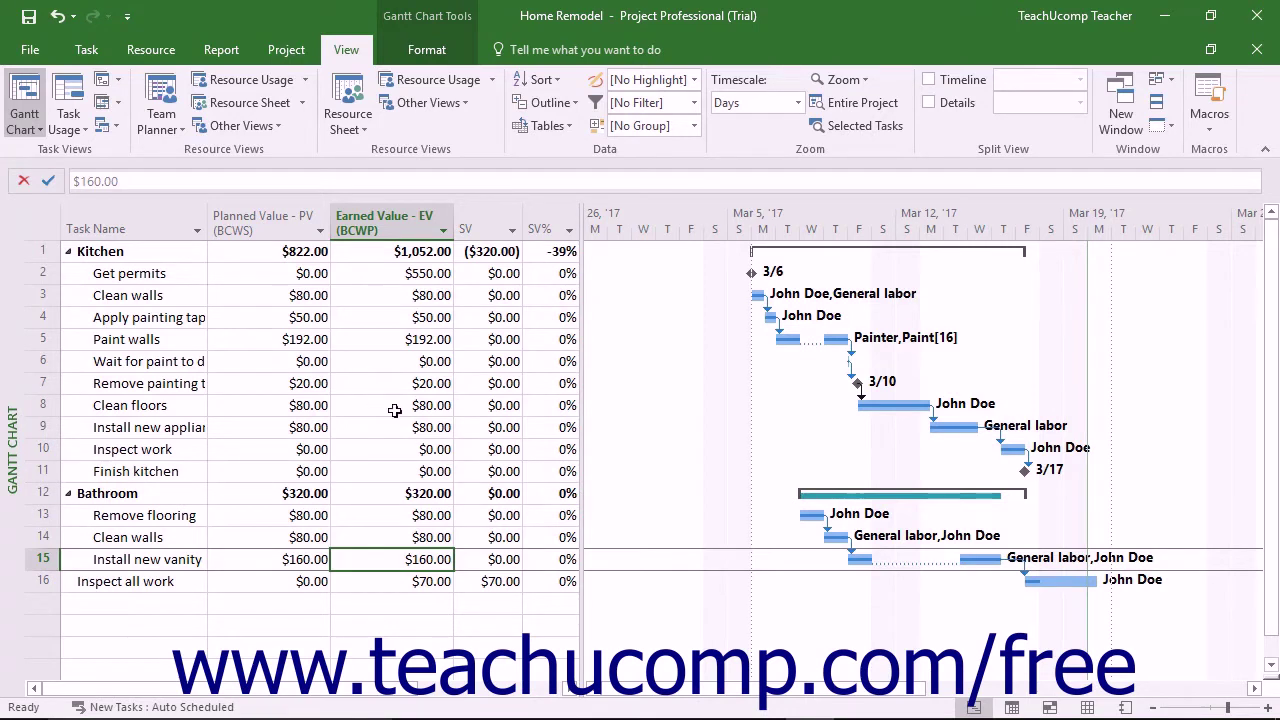
{"action": "left_click", "coordinate": [281, 226]}
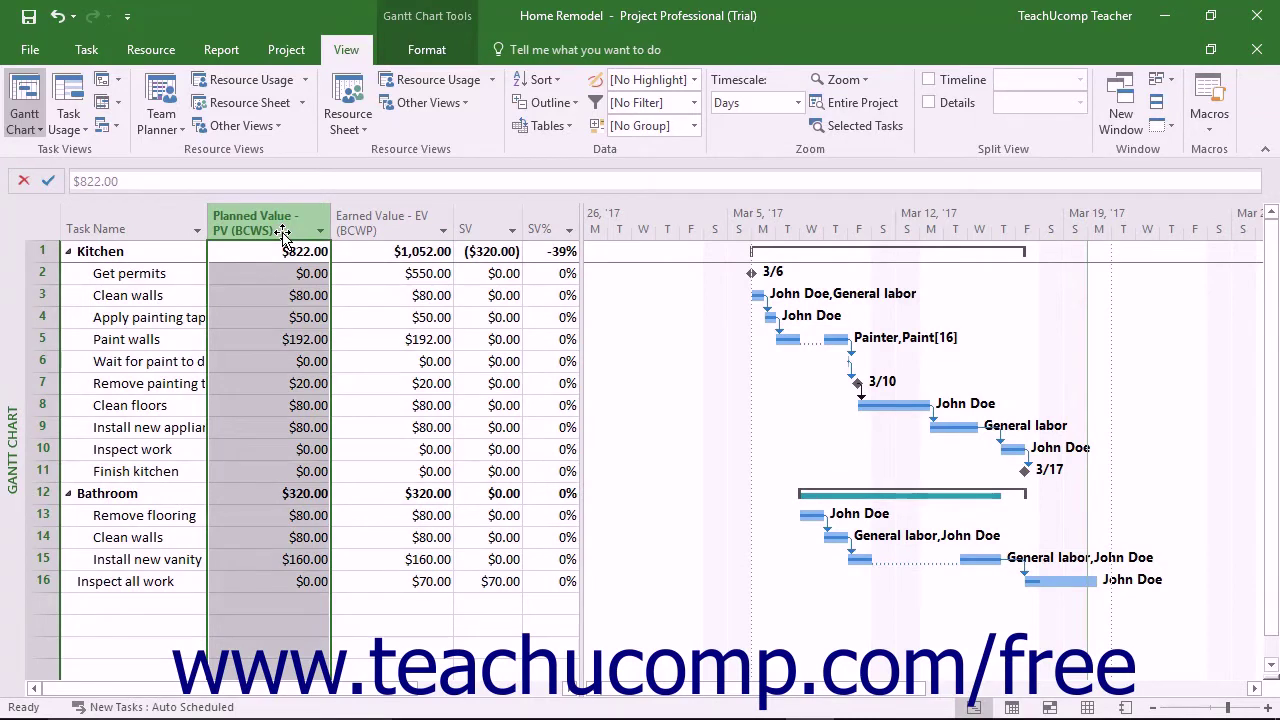
{"action": "left_click", "coordinate": [395, 228]}
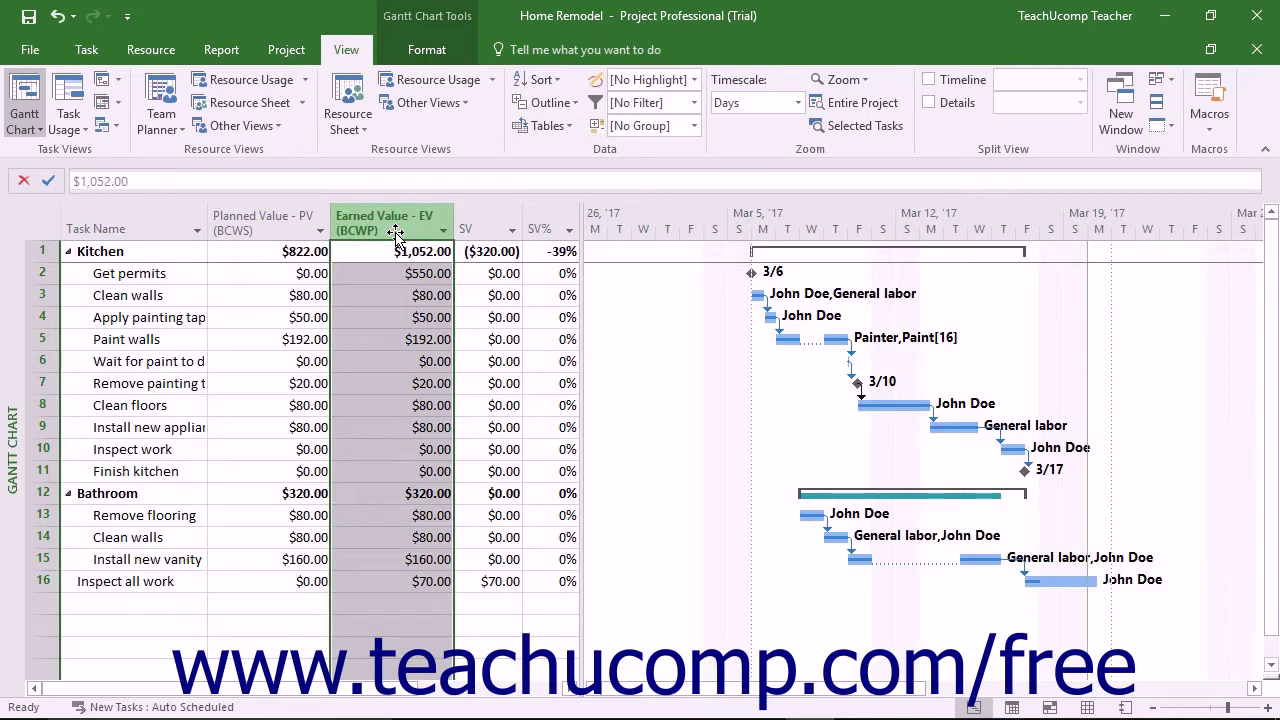
{"action": "left_click", "coordinate": [483, 227]}
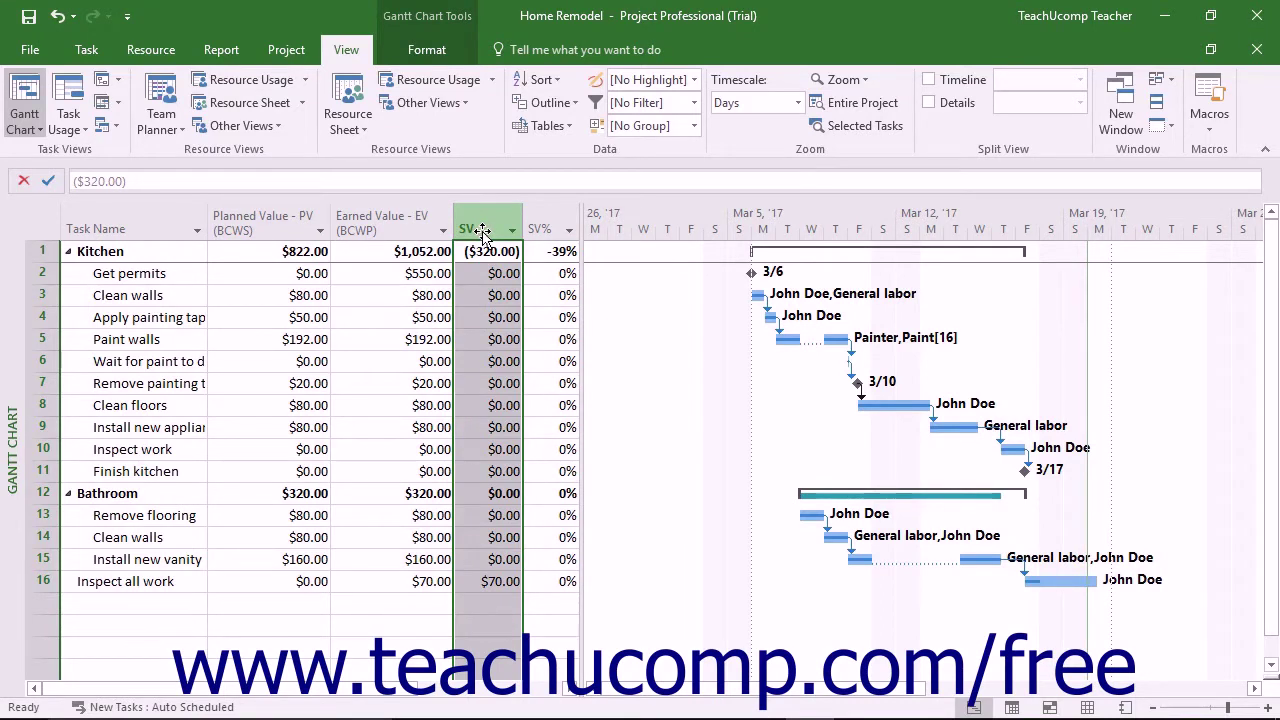
{"action": "left_click", "coordinate": [549, 228]}
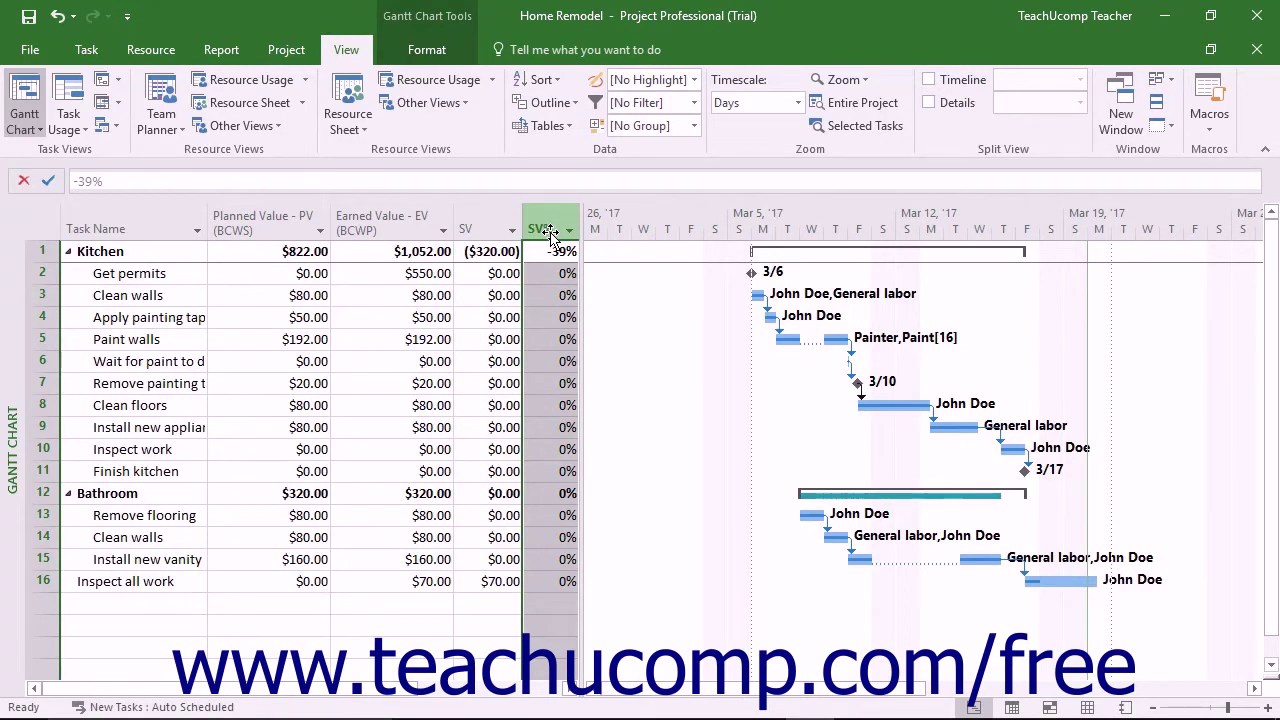
{"action": "left_click", "coordinate": [572, 689]}
{"action": "left_click", "coordinate": [572, 689]}
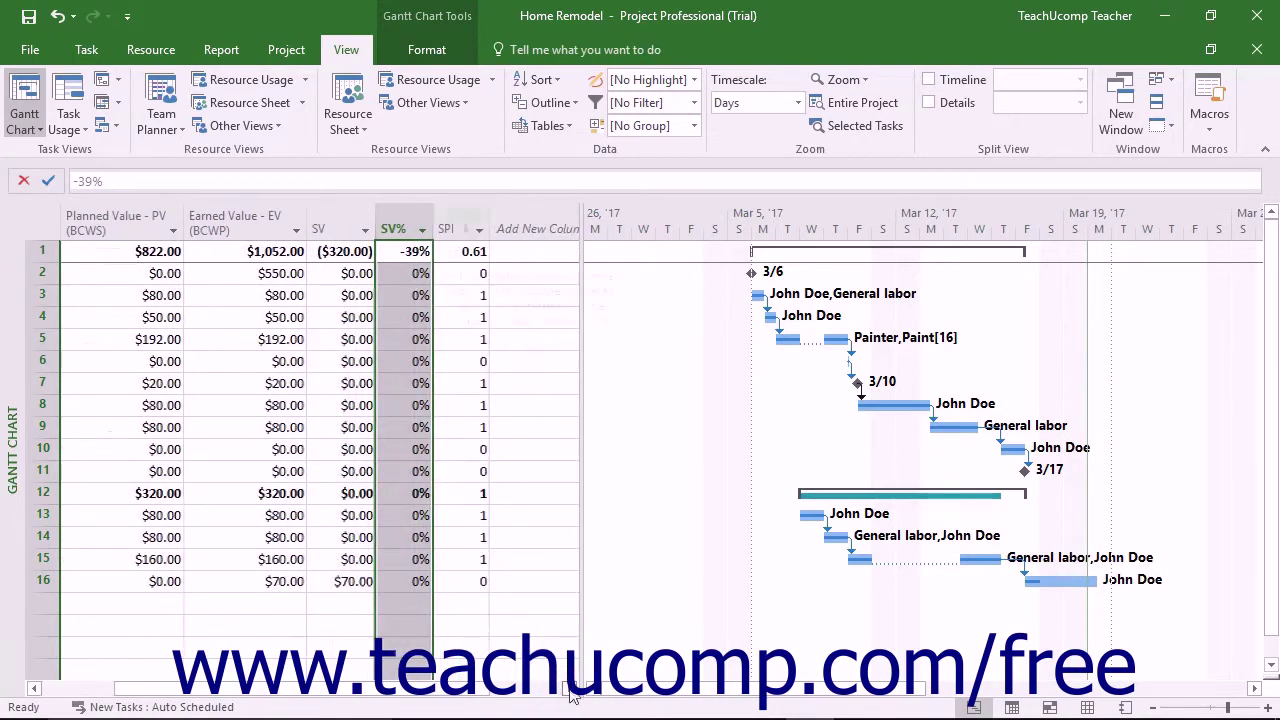
{"action": "left_click", "coordinate": [465, 229]}
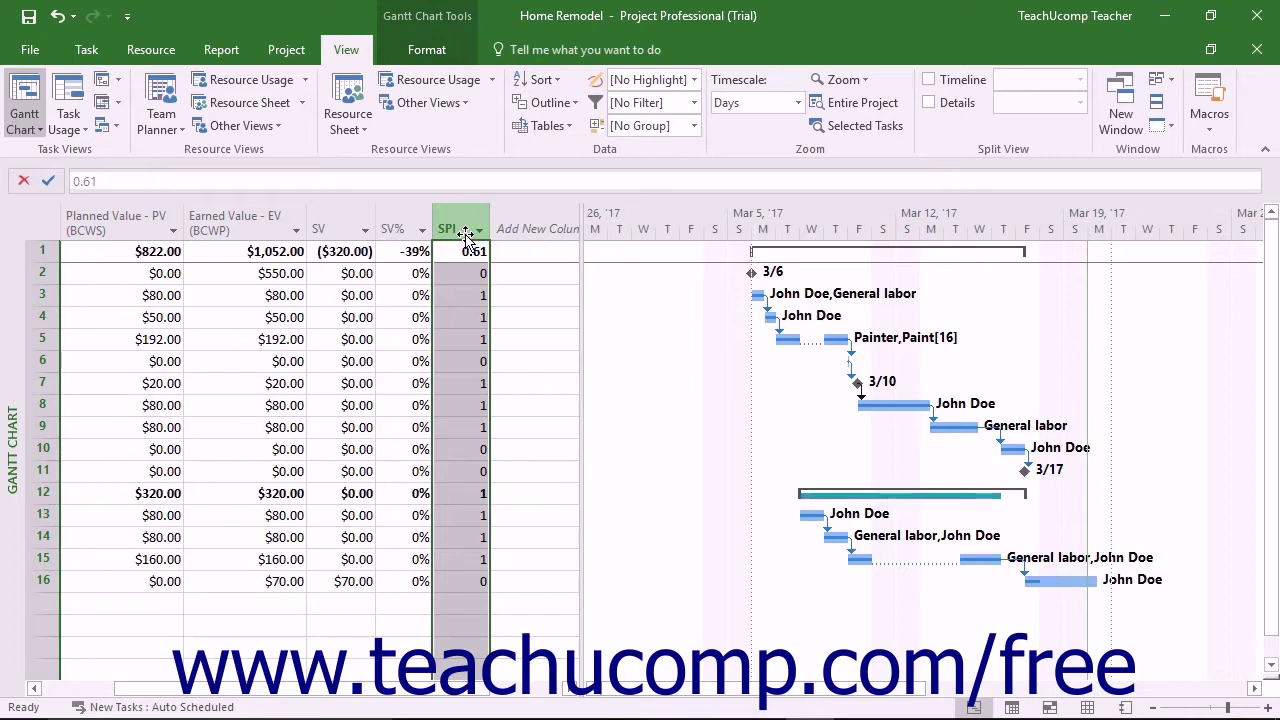
Apply the Earned Value Cost Indicators table from More Tables, showing Kitchen's CPI of 0.16.
{"action": "left_click", "coordinate": [565, 135]}
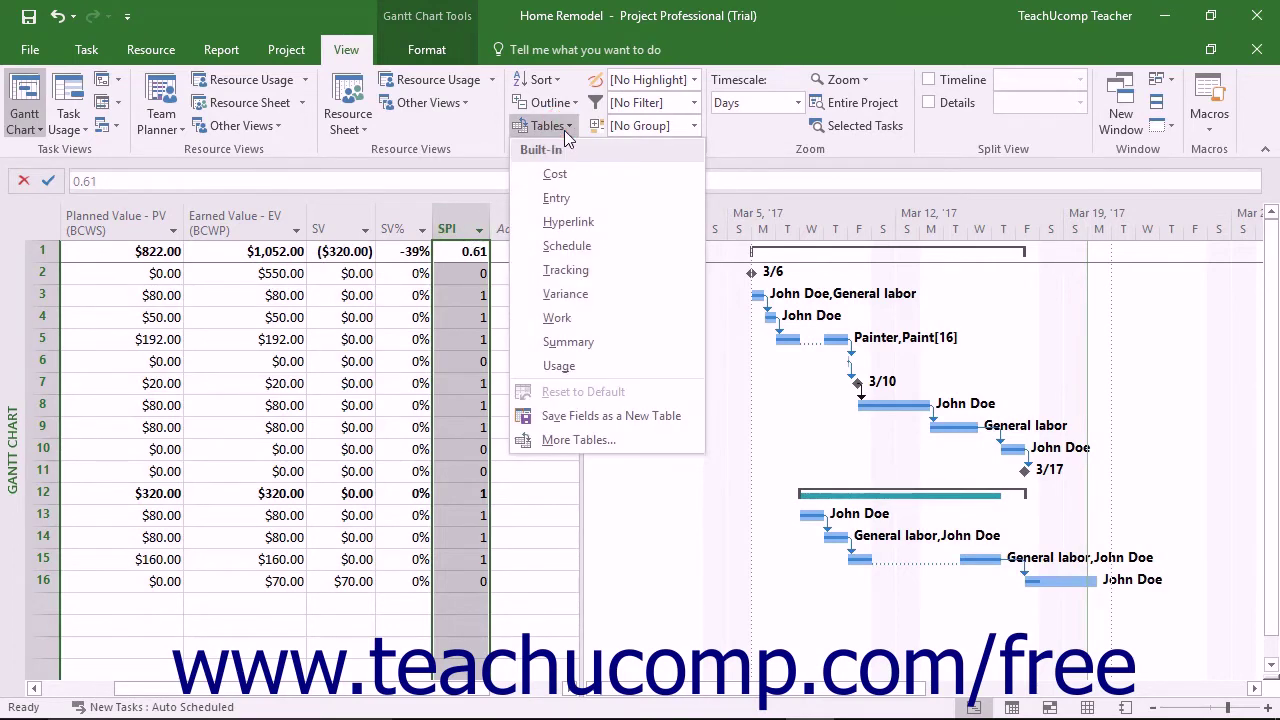
{"action": "left_click", "coordinate": [599, 440]}
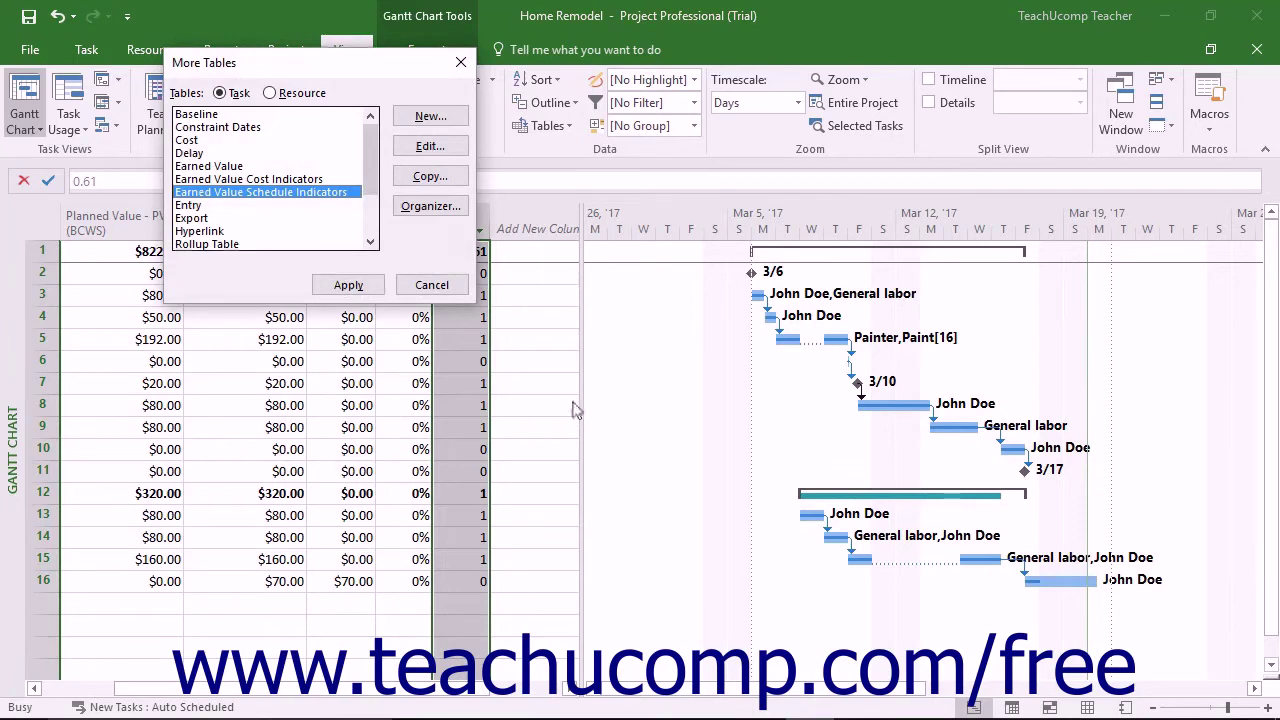
{"action": "left_click", "coordinate": [276, 180]}
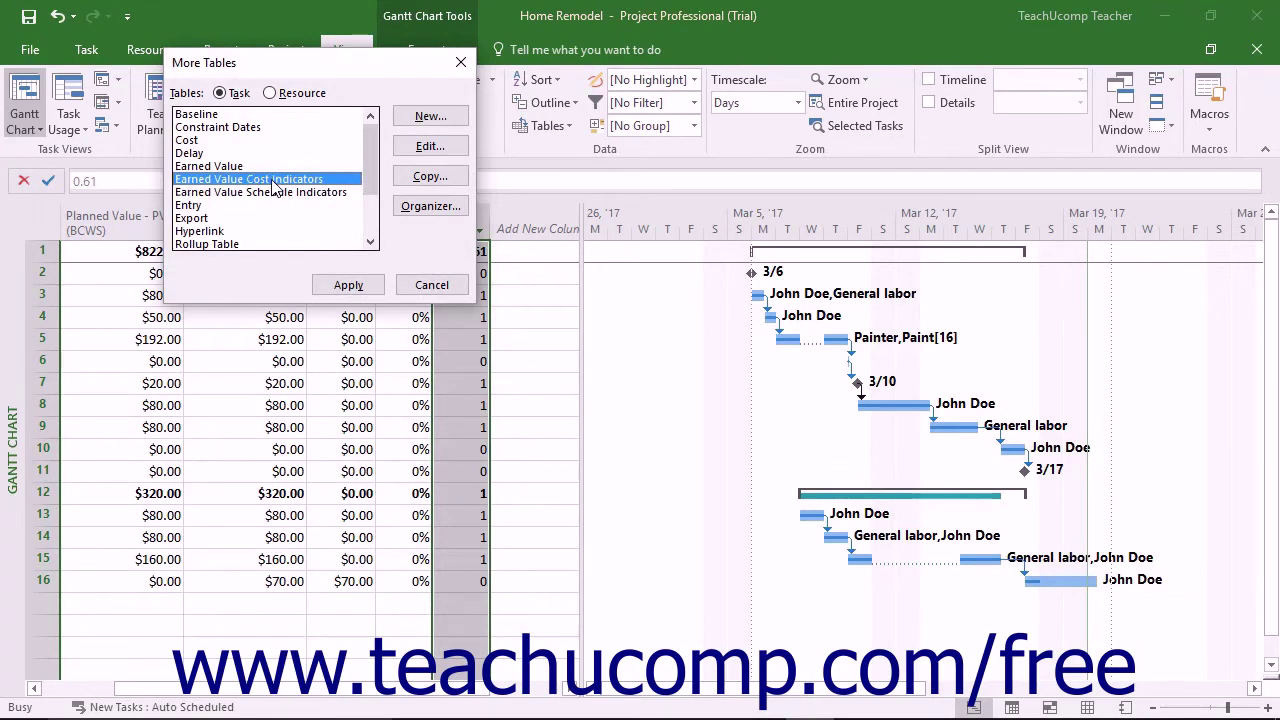
{"action": "left_click", "coordinate": [348, 285]}
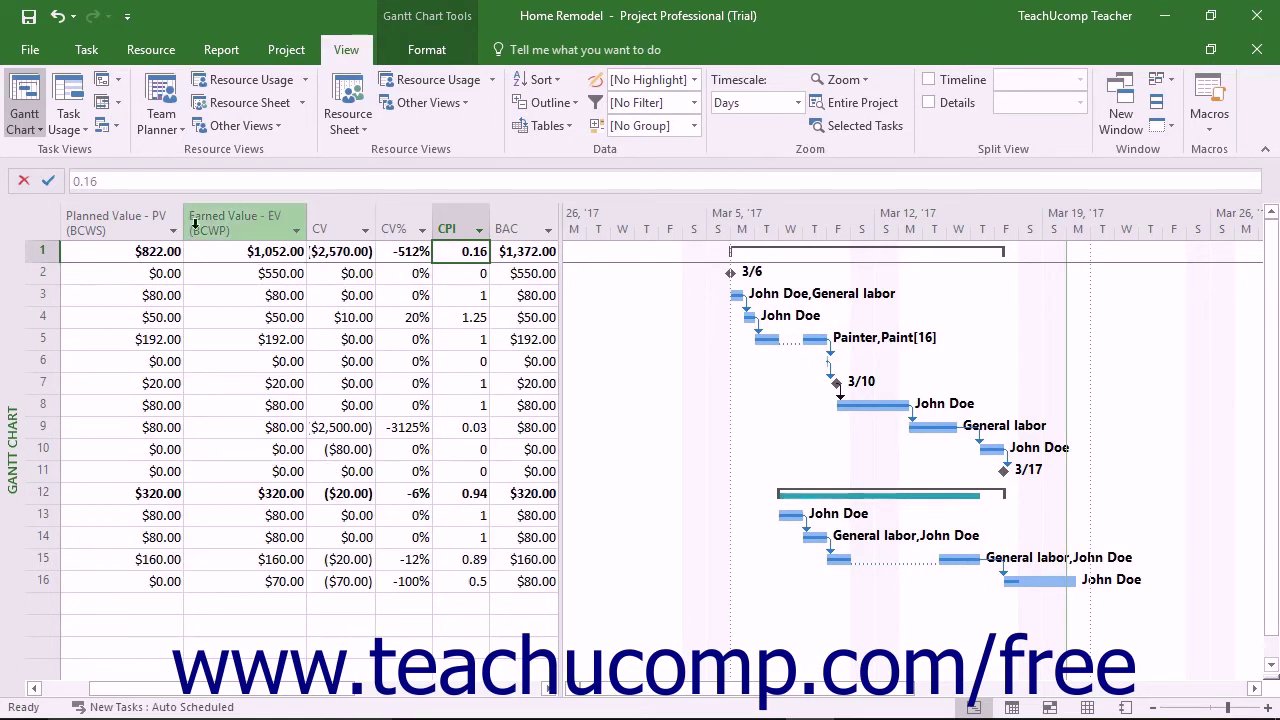
{"action": "left_click", "coordinate": [152, 230]}
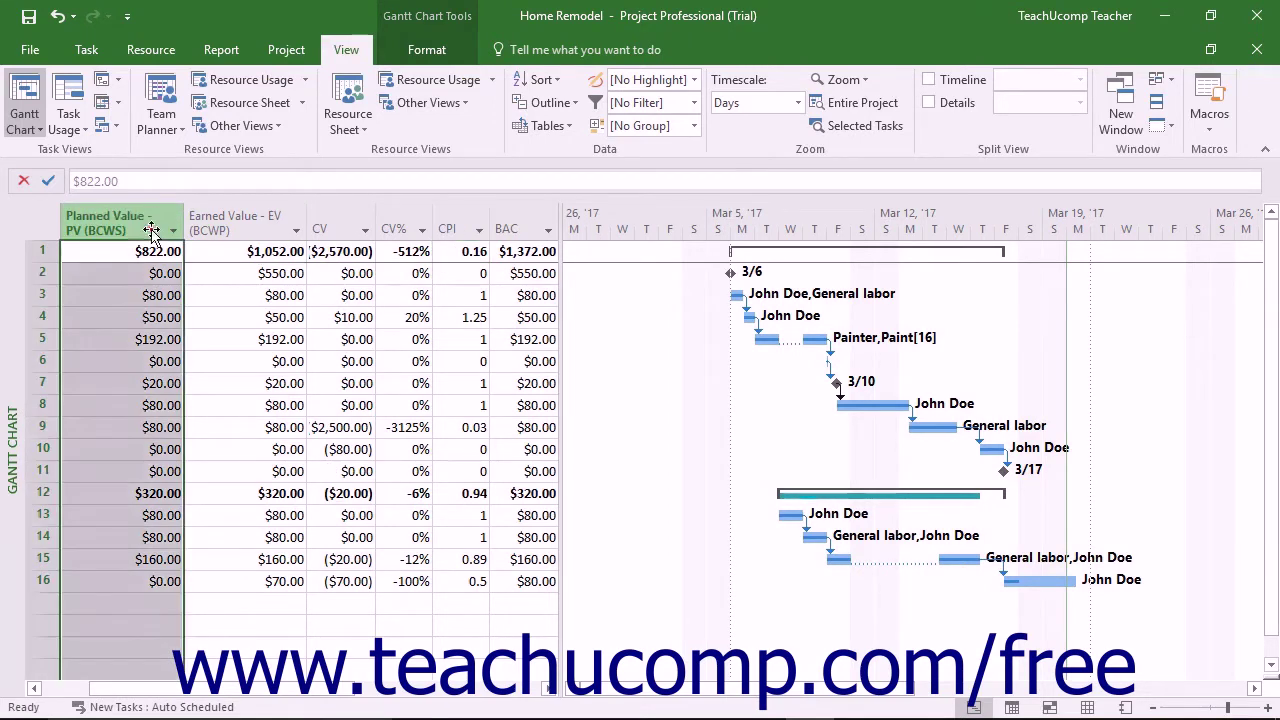
{"action": "left_click", "coordinate": [272, 222]}
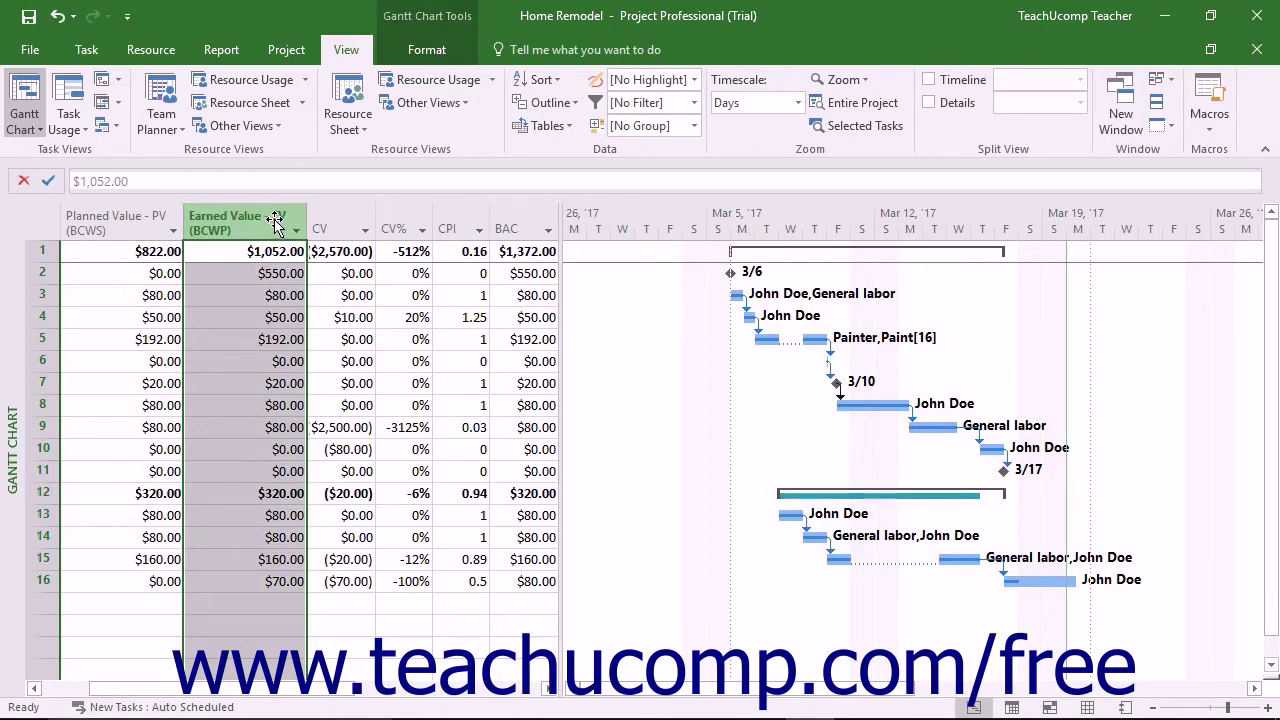
{"action": "left_click", "coordinate": [341, 229]}
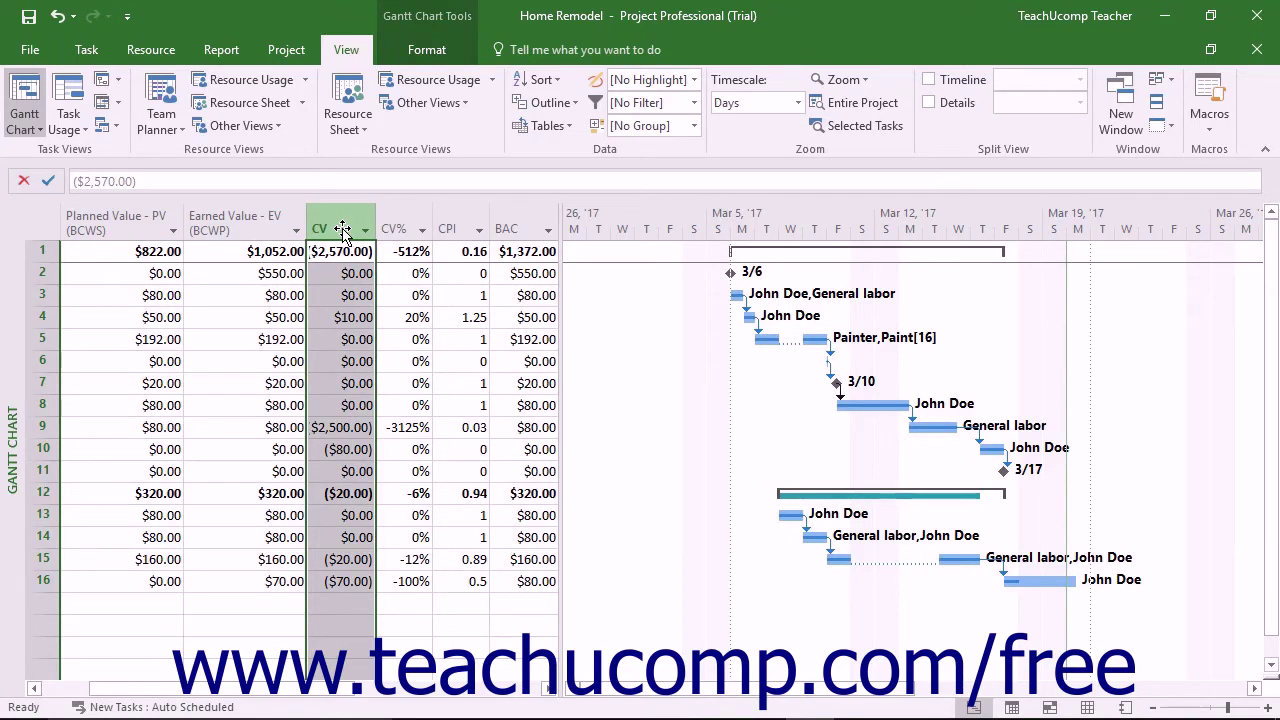
{"action": "left_click", "coordinate": [409, 230]}
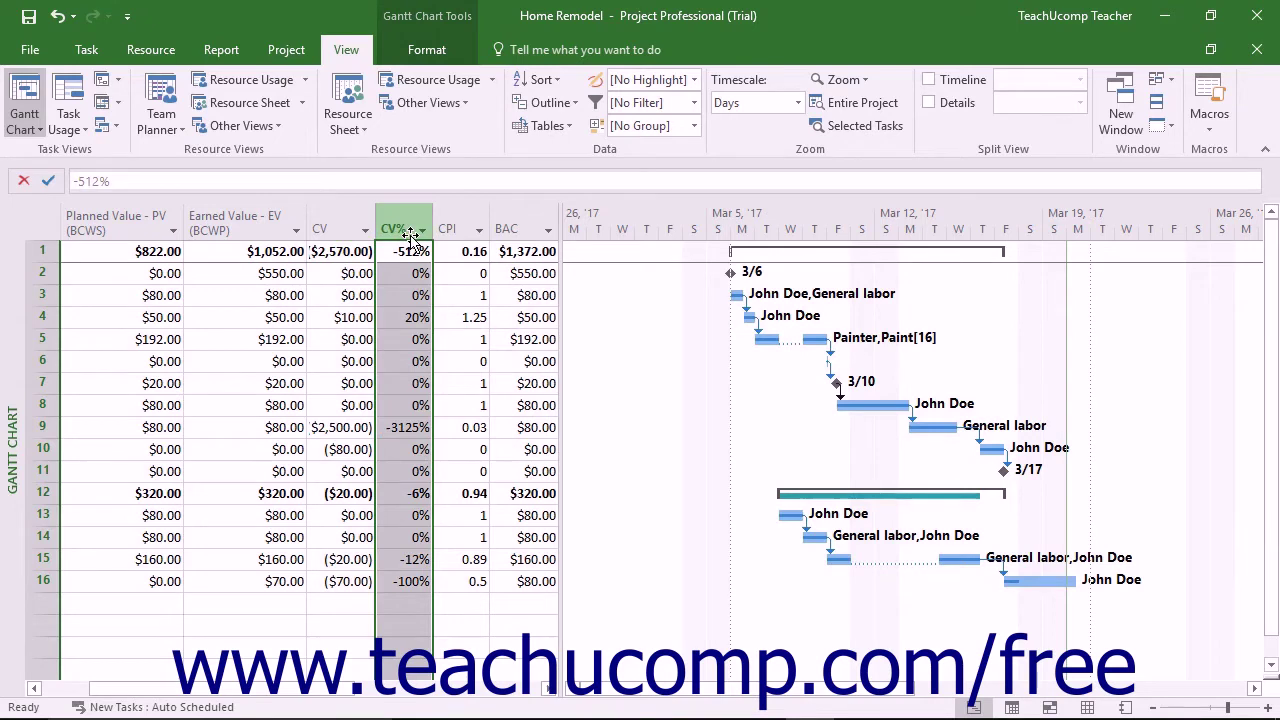
{"action": "left_click", "coordinate": [462, 222]}
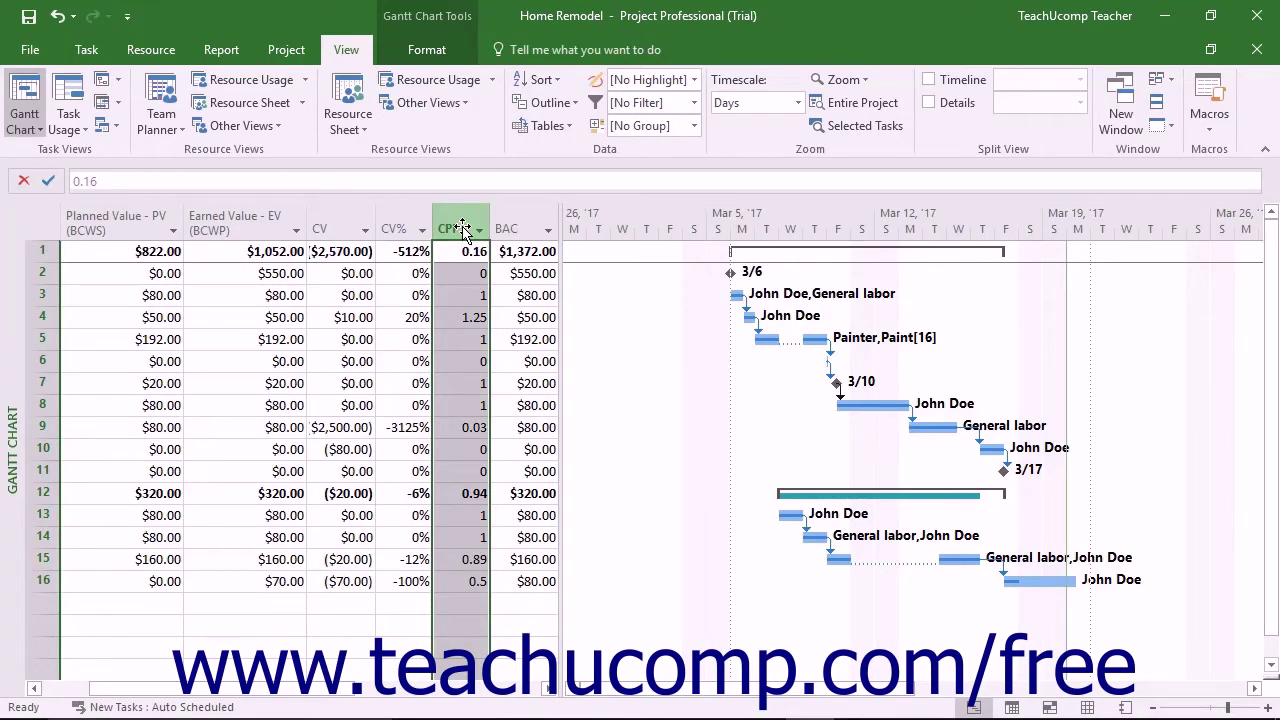
{"action": "left_click", "coordinate": [519, 222]}
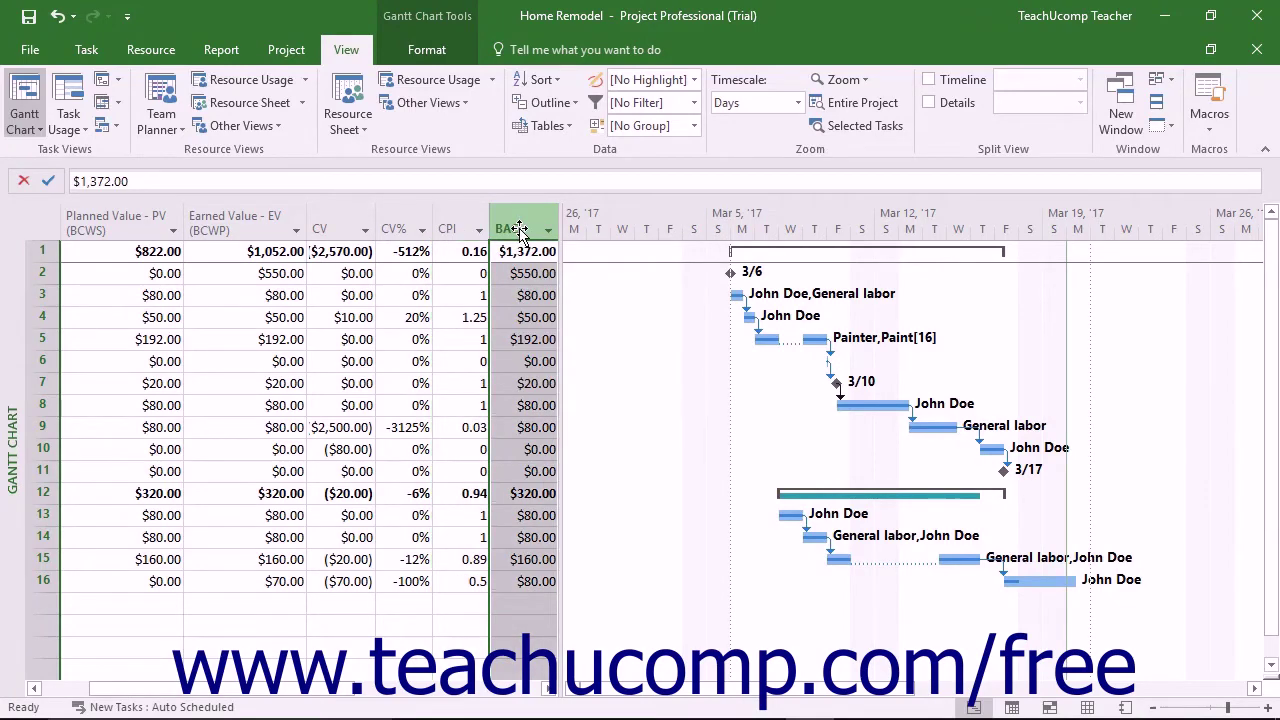
Scroll right and select the EAC, VAC and TCPI columns, then switch to the Report ribbon.
{"action": "left_click", "coordinate": [546, 689]}
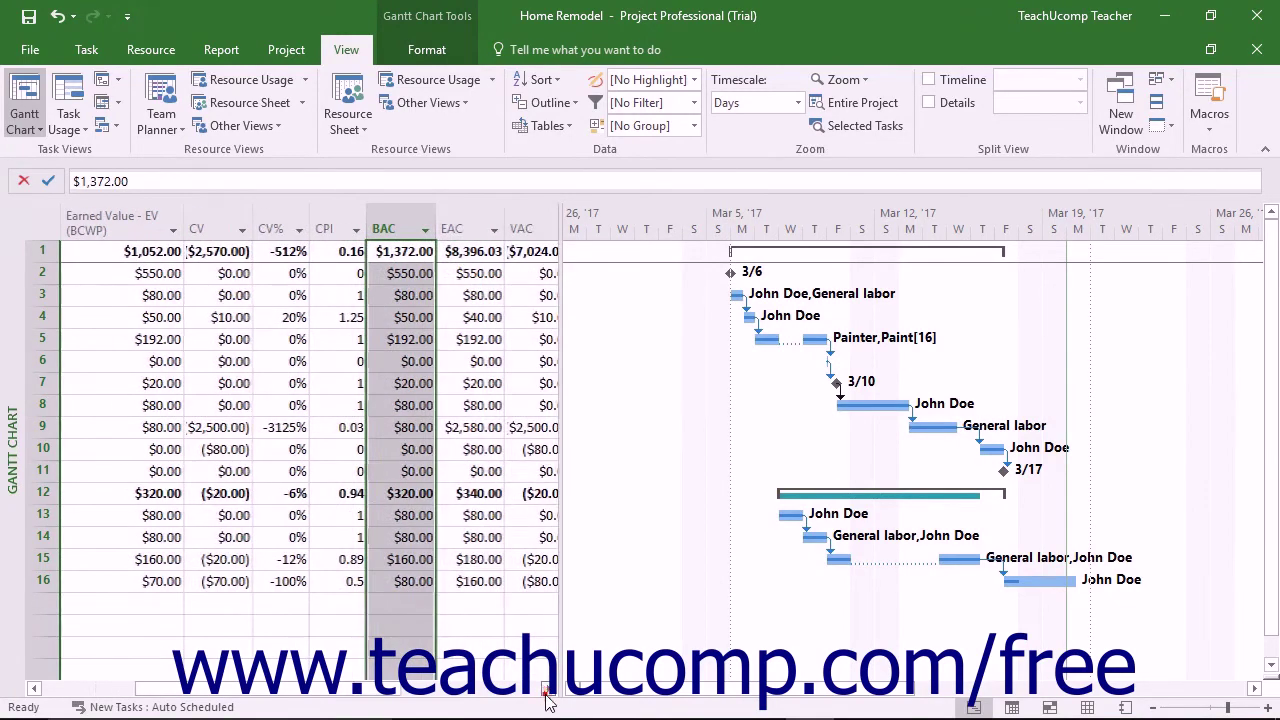
{"action": "left_click", "coordinate": [546, 689]}
{"action": "left_click", "coordinate": [546, 689]}
{"action": "left_click", "coordinate": [546, 689]}
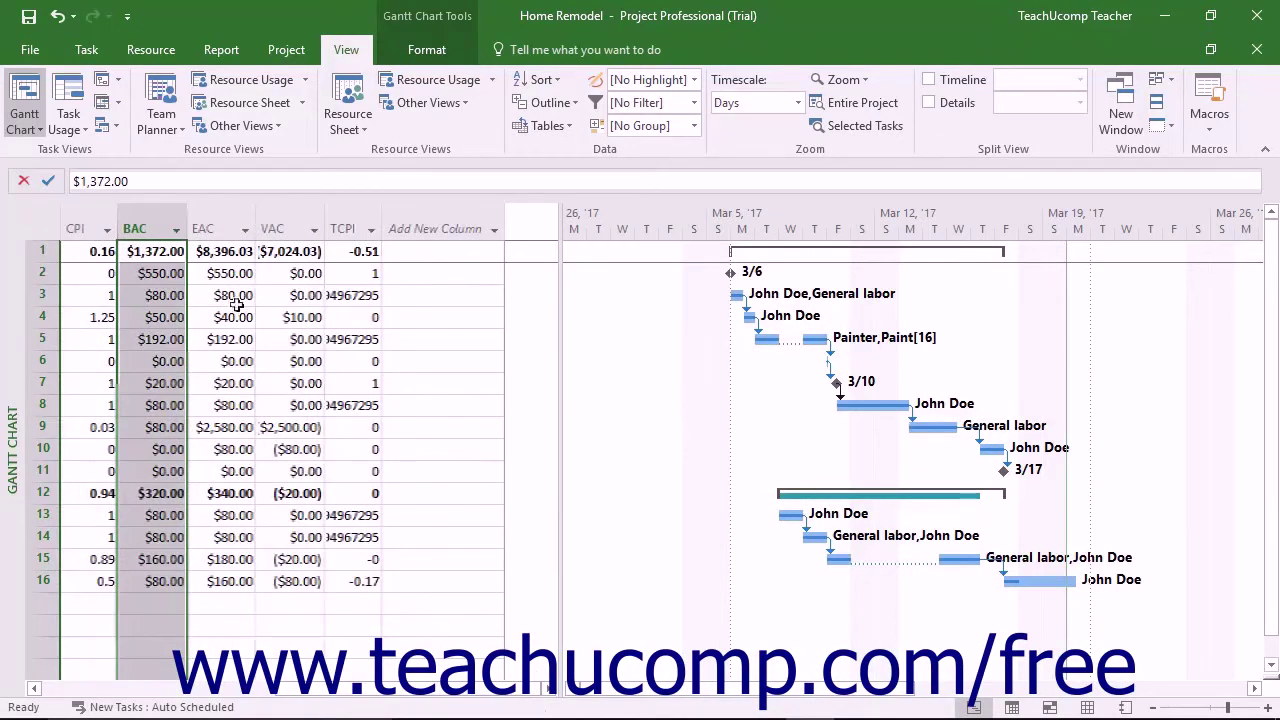
{"action": "left_click", "coordinate": [222, 228]}
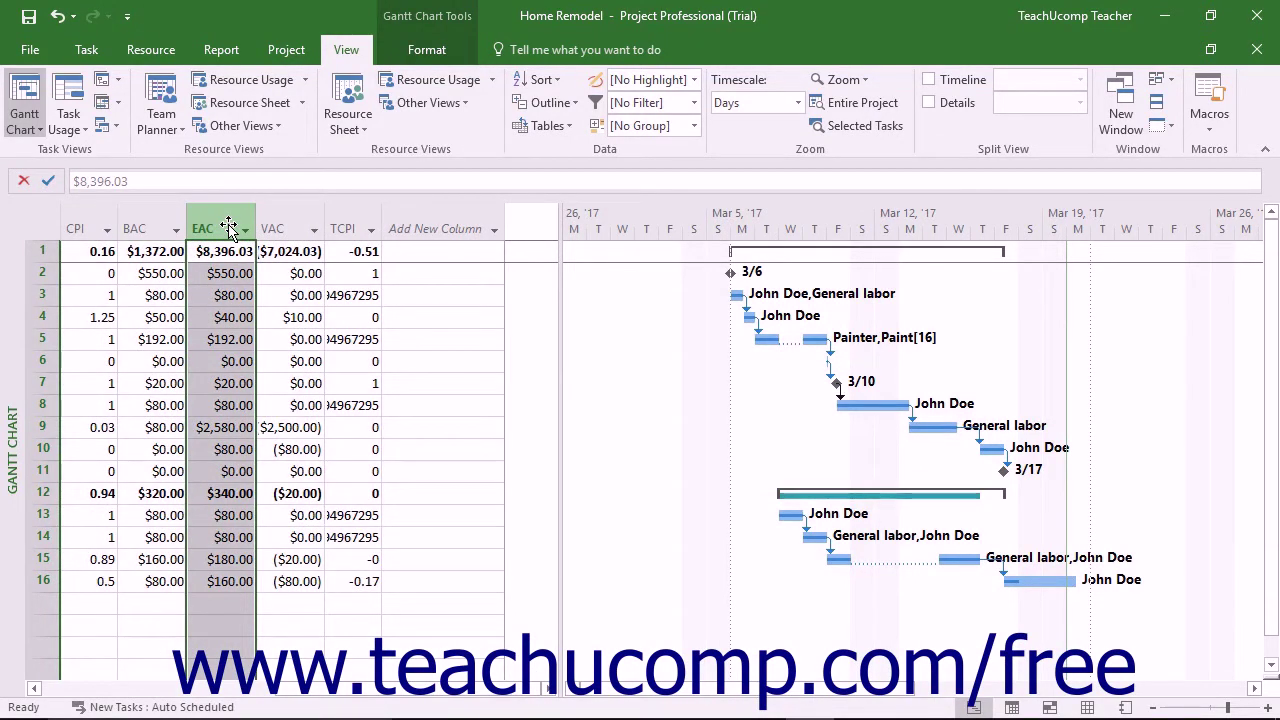
{"action": "left_click", "coordinate": [286, 228]}
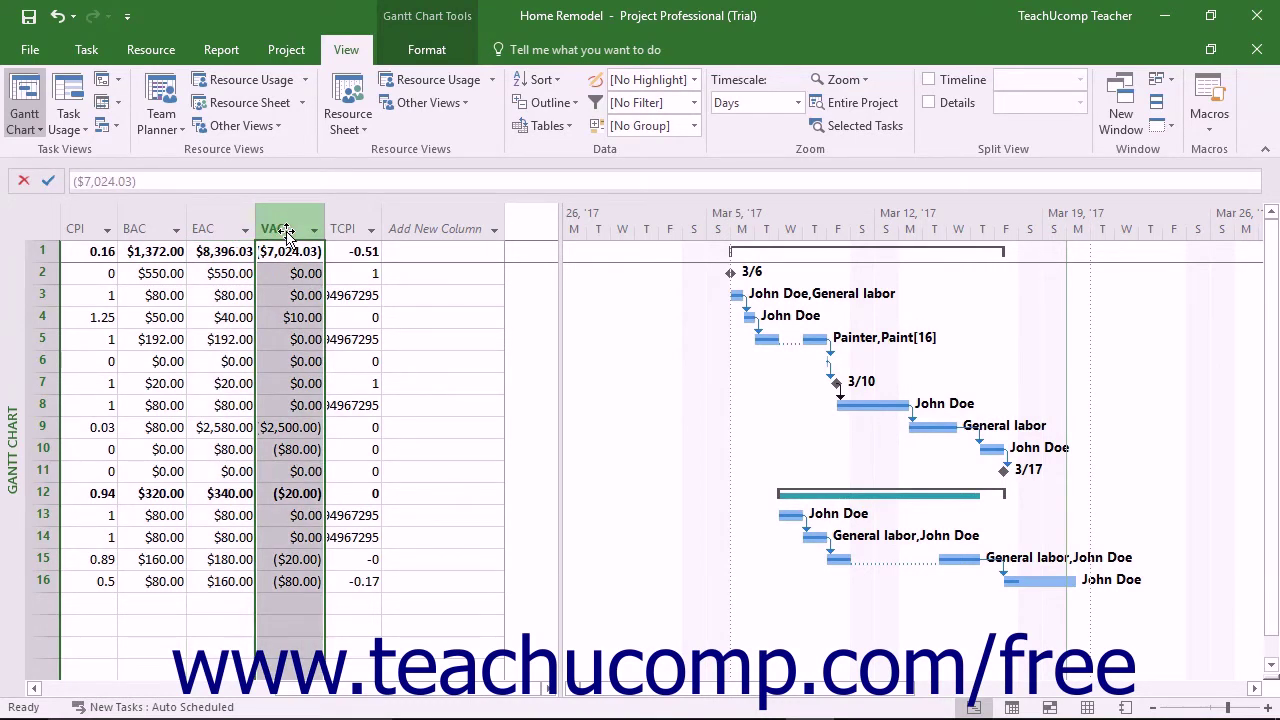
{"action": "left_click", "coordinate": [357, 226]}
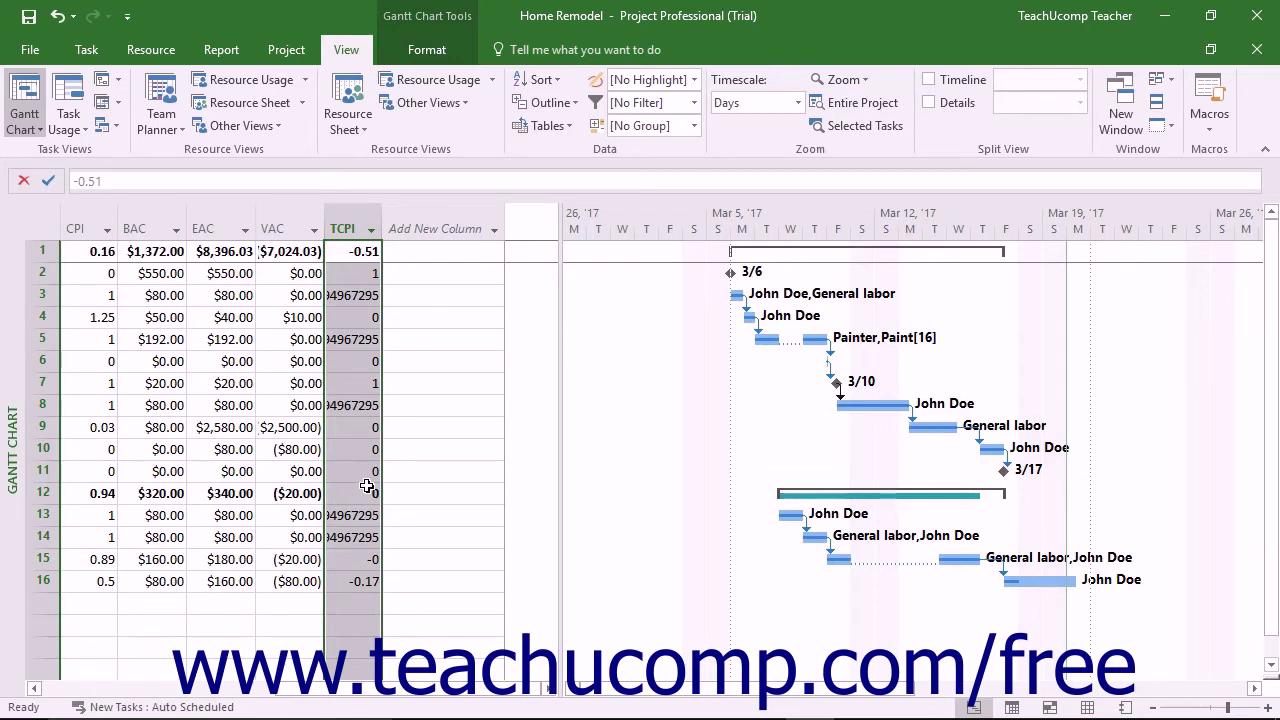
{"action": "left_click", "coordinate": [221, 50]}
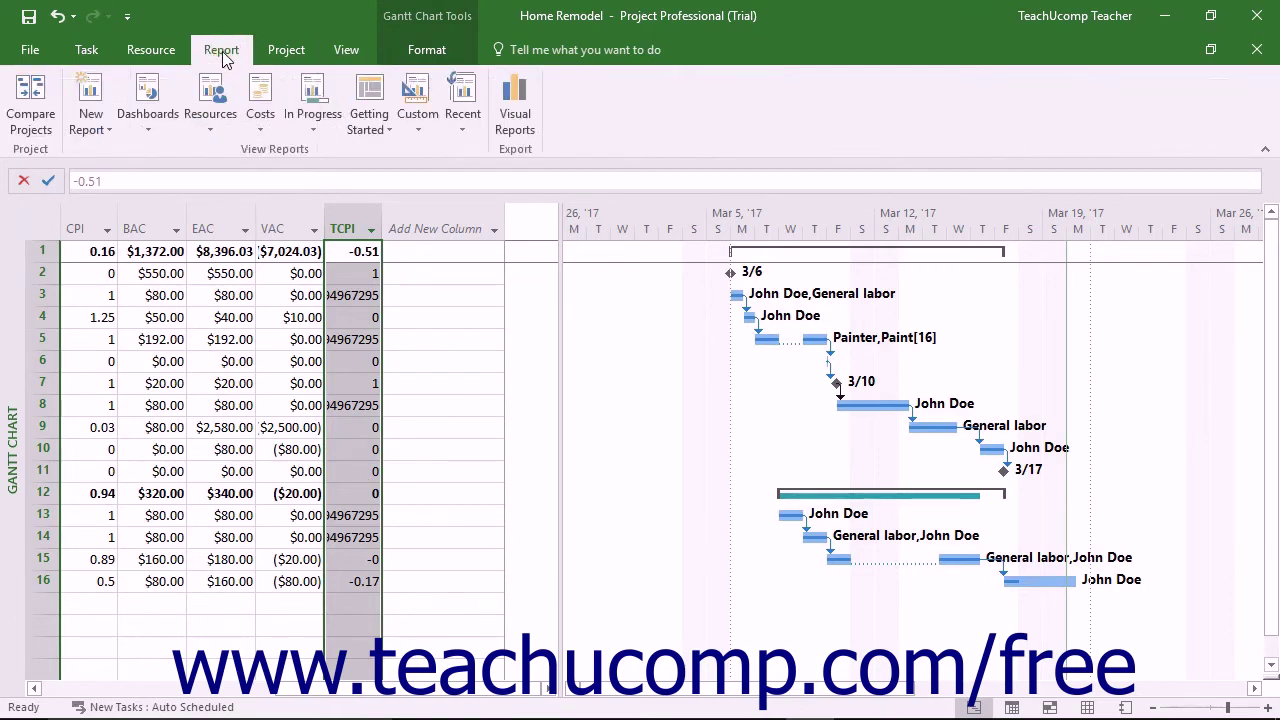
Generate the Earned Value Over Time Report from Assignment Usage templates and view it in Excel.
{"action": "left_click", "coordinate": [515, 112]}
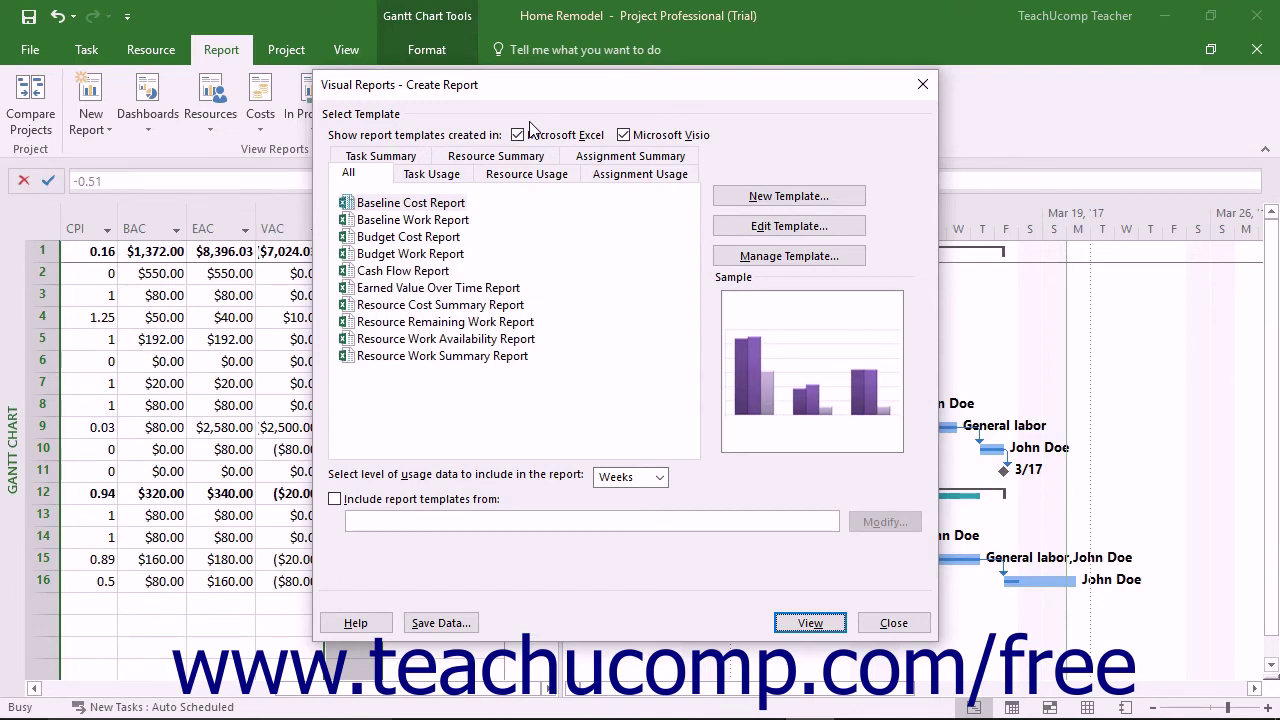
{"action": "left_click", "coordinate": [616, 176]}
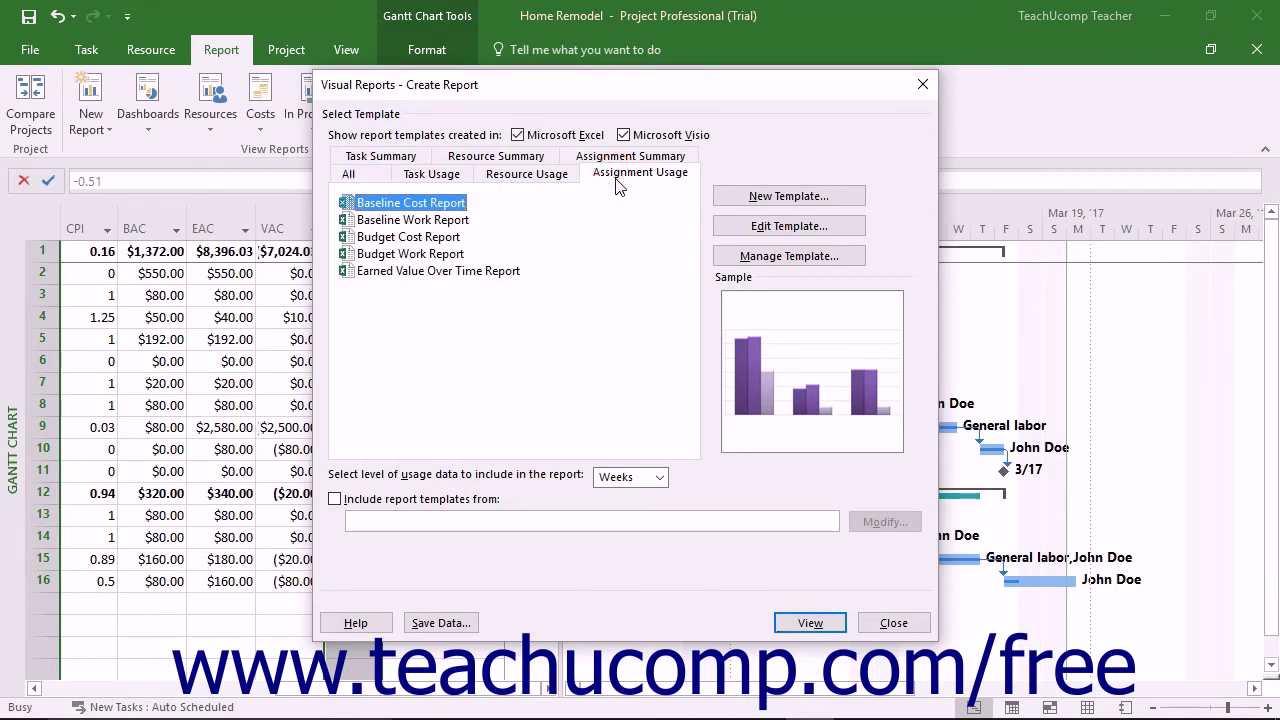
{"action": "left_click", "coordinate": [503, 273]}
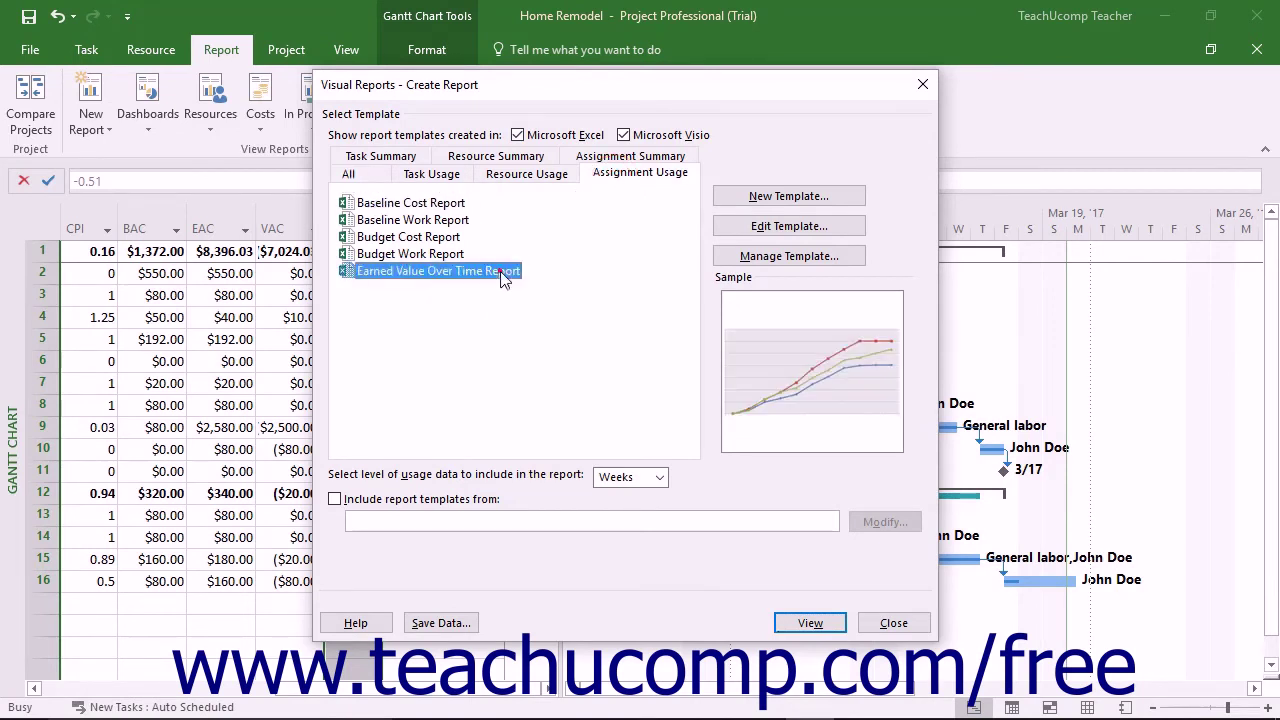
{"action": "left_click", "coordinate": [823, 628]}
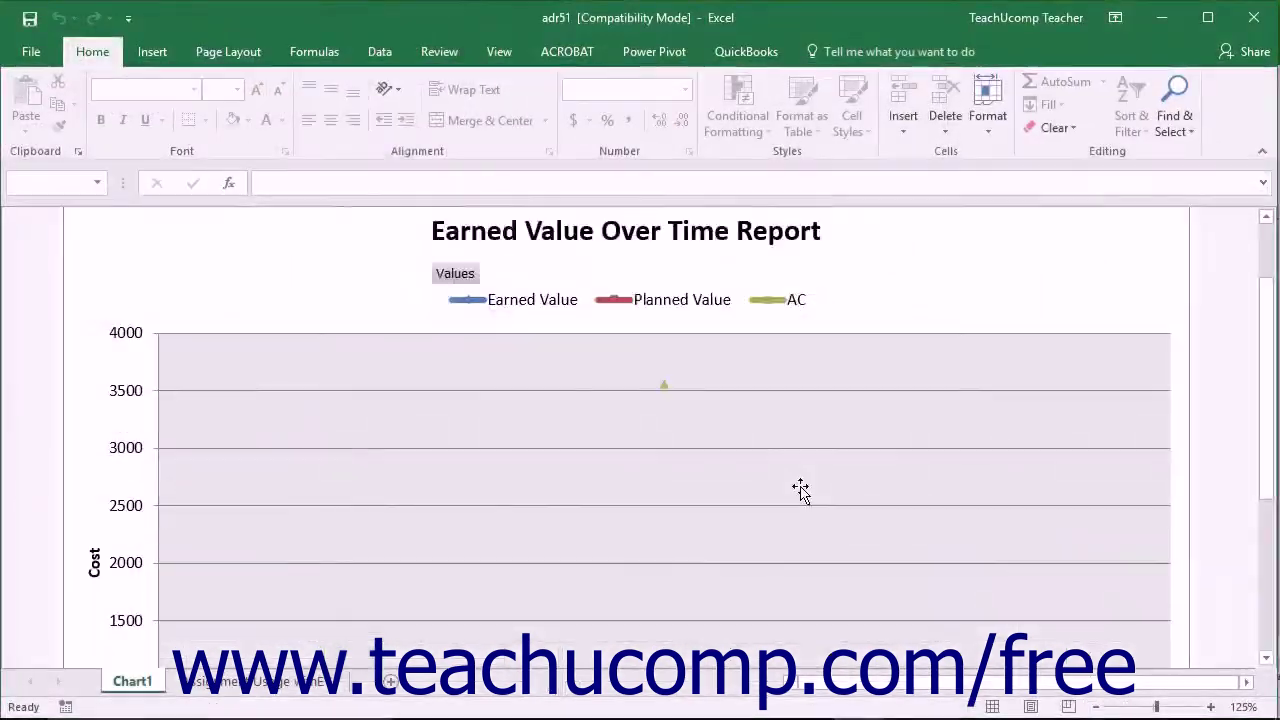
Review the Earned Value Over Time chart, then close Excel choosing Don't Save.
{"action": "scroll", "coordinate": [800, 490], "scroll_direction": "down", "scroll_amount": 3}
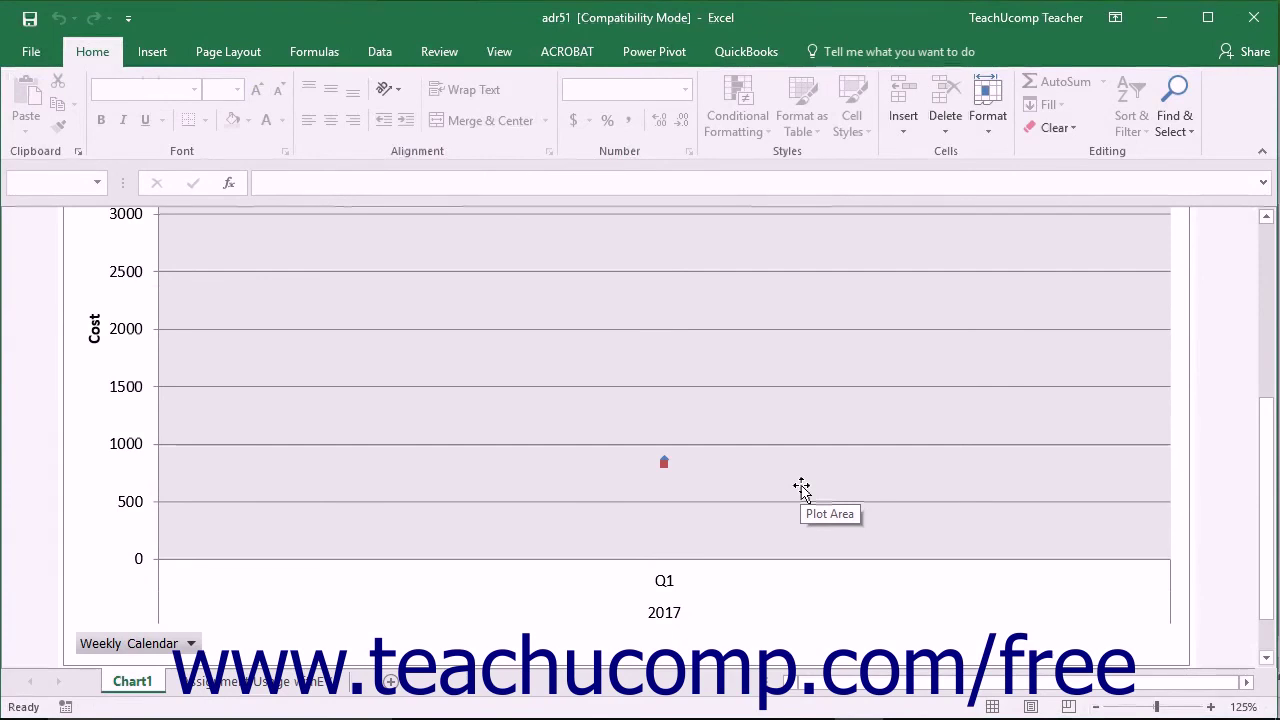
{"action": "scroll", "coordinate": [801, 487], "scroll_direction": "up", "scroll_amount": 3}
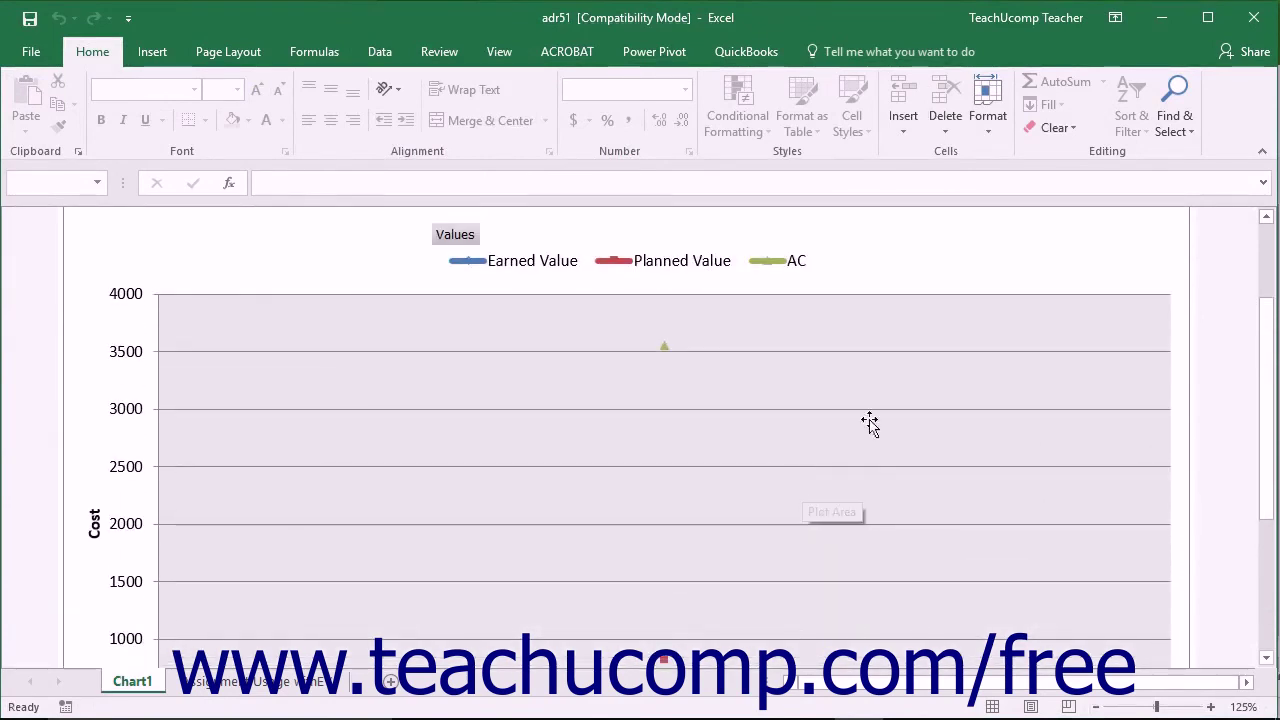
{"action": "left_click", "coordinate": [1253, 22]}
{"action": "left_click", "coordinate": [640, 389]}
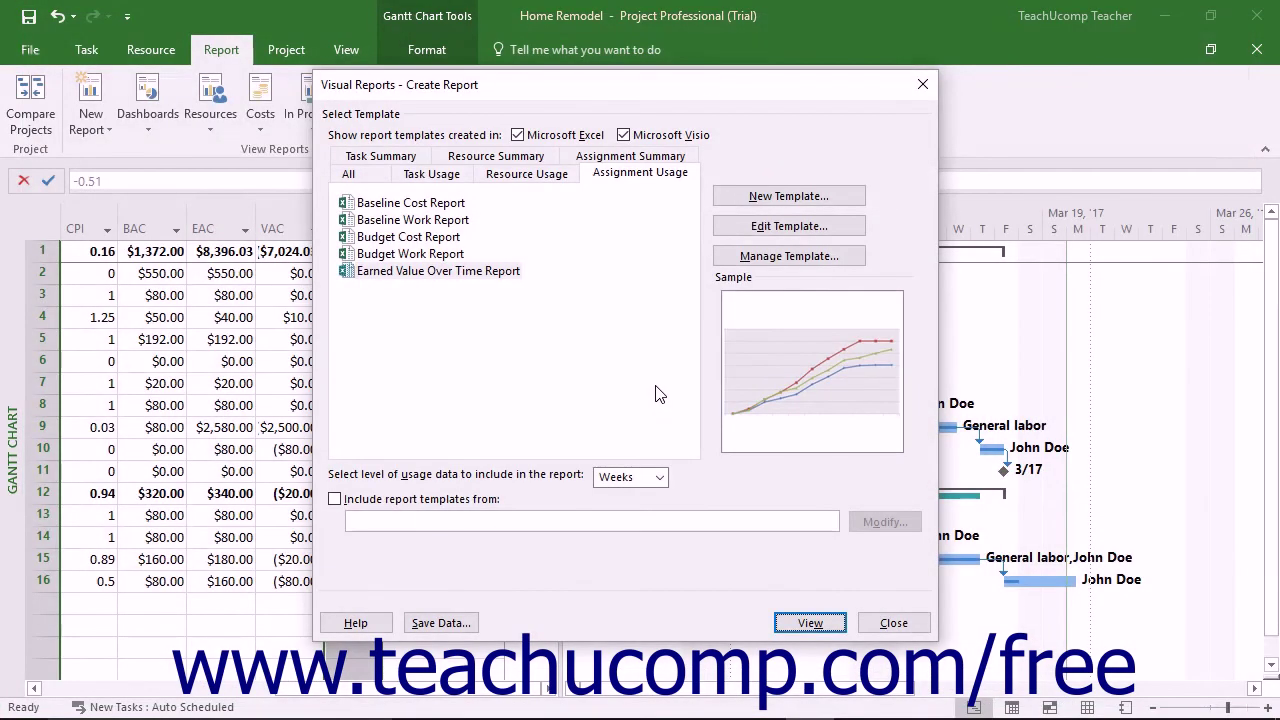